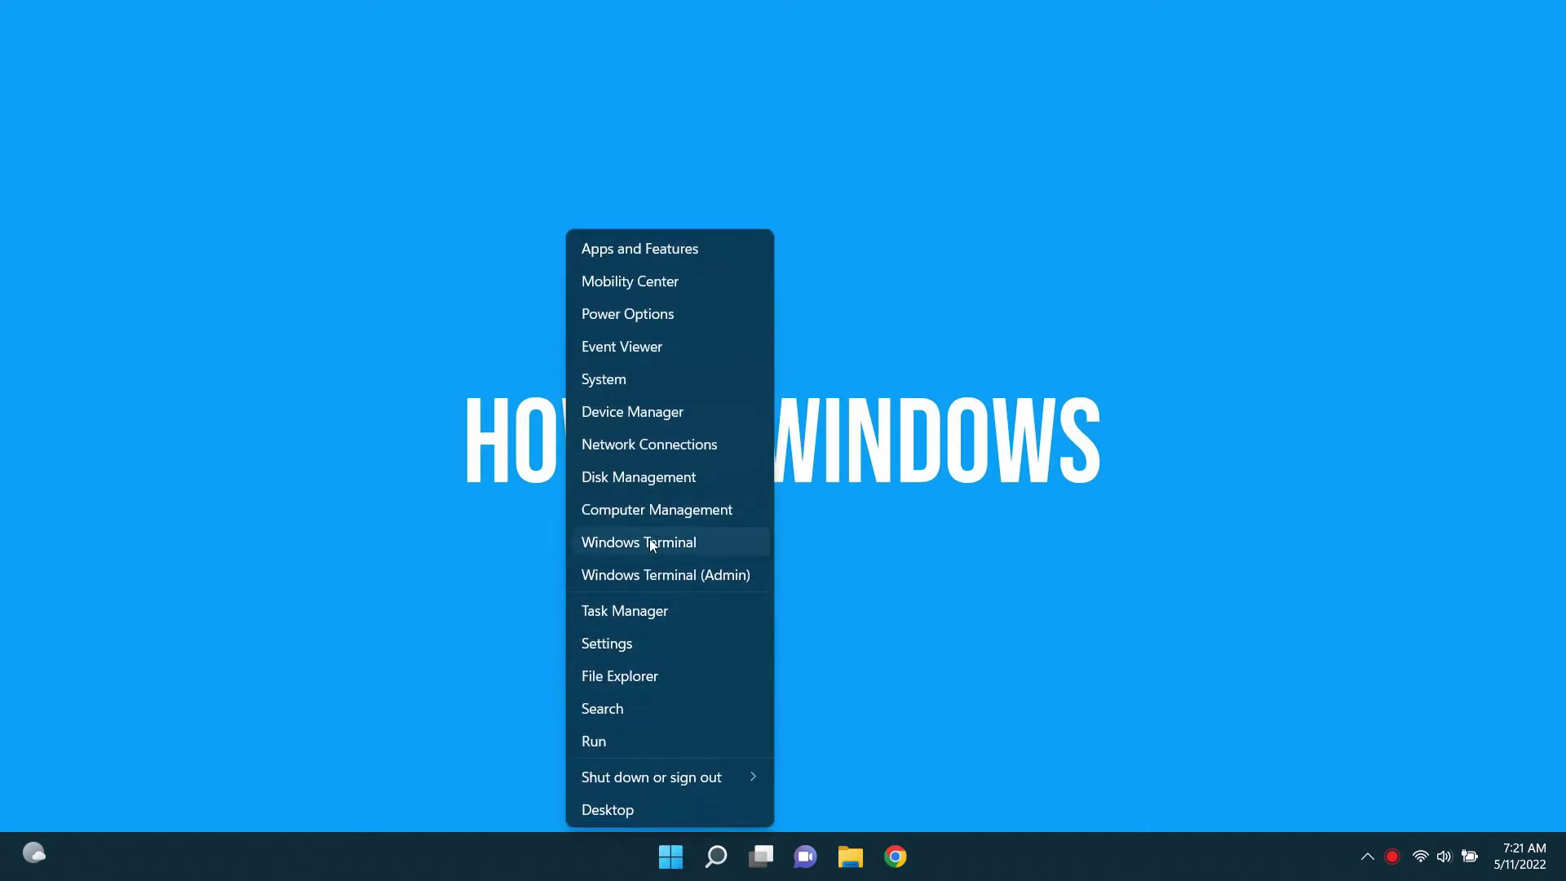
Open Disk Management, centre it, and see that Extend Volume is greyed out for Windows (C:)
{"action": "left_click", "coordinate": [645, 478]}
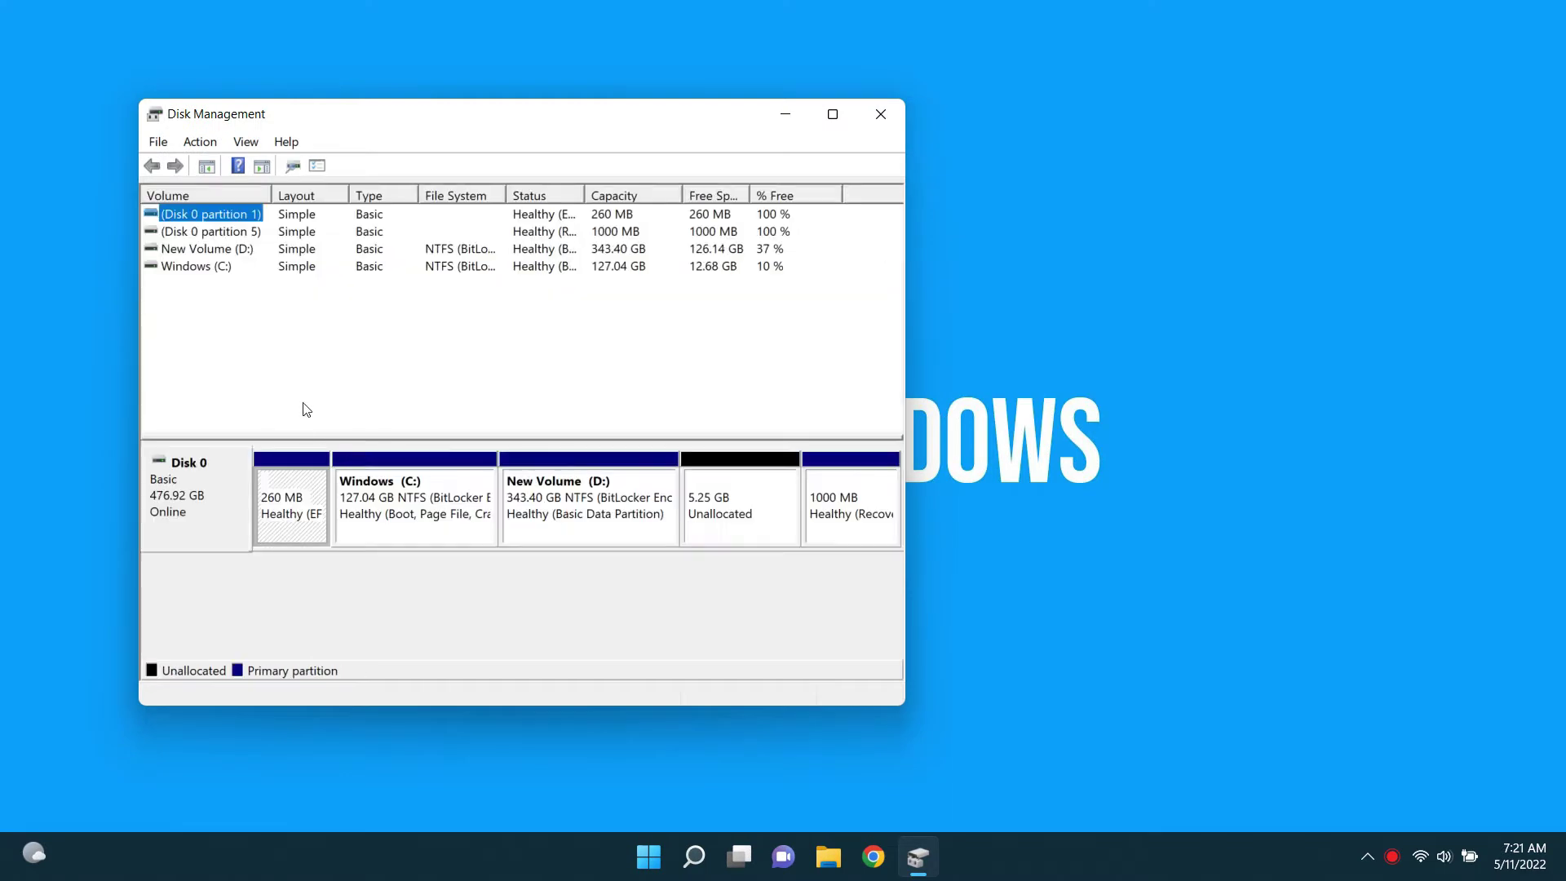
{"action": "left_click_drag", "start_coordinate": [500, 119], "coordinate": [715, 148]}
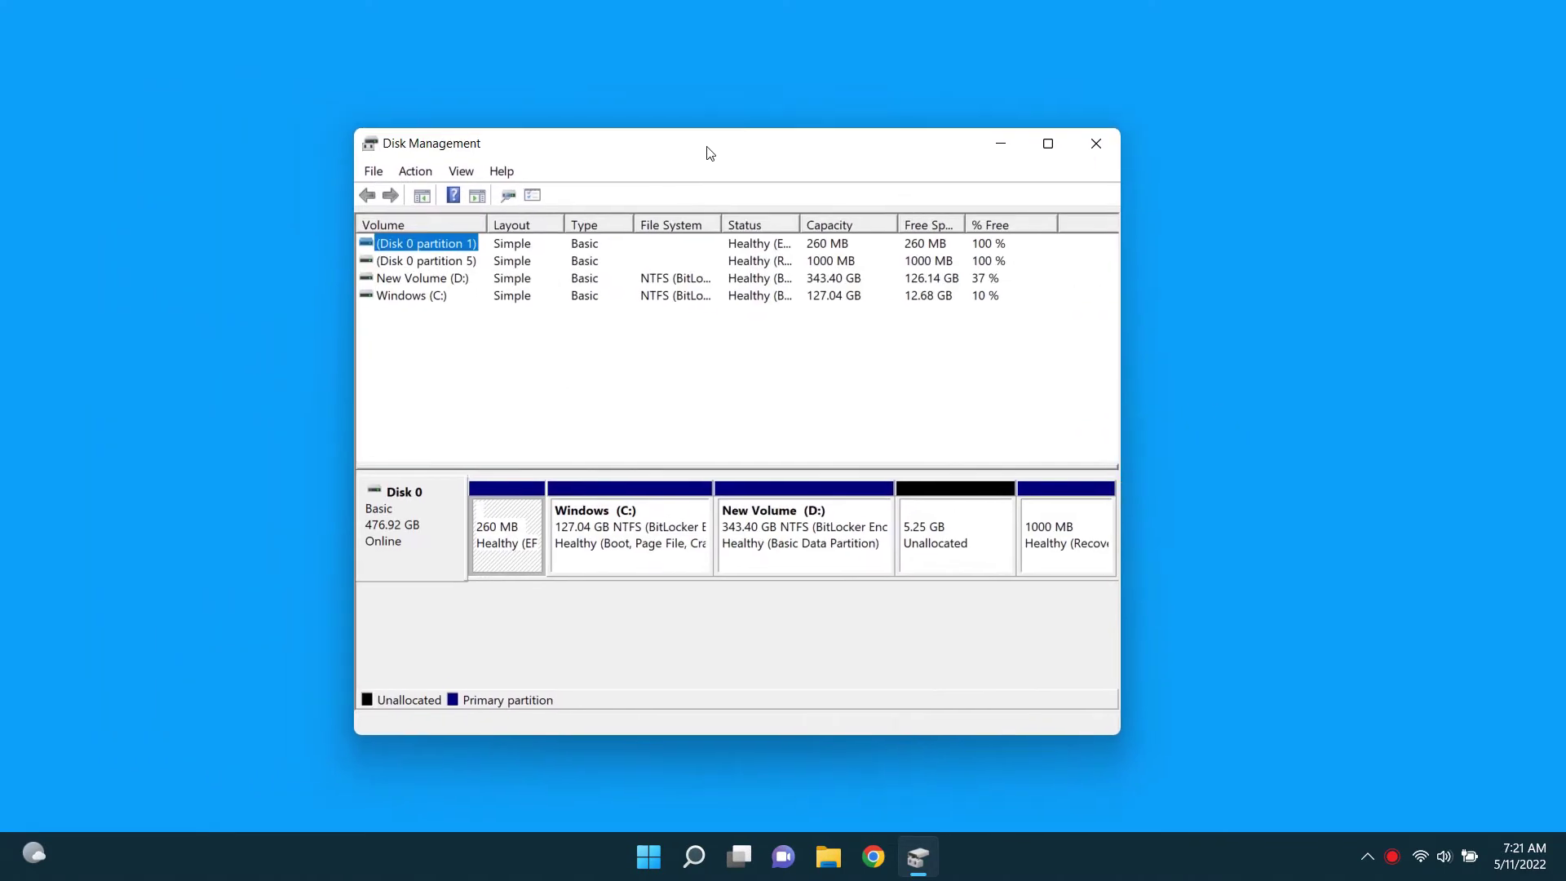
{"action": "left_click", "coordinate": [696, 551]}
{"action": "right_click", "coordinate": [673, 543]}
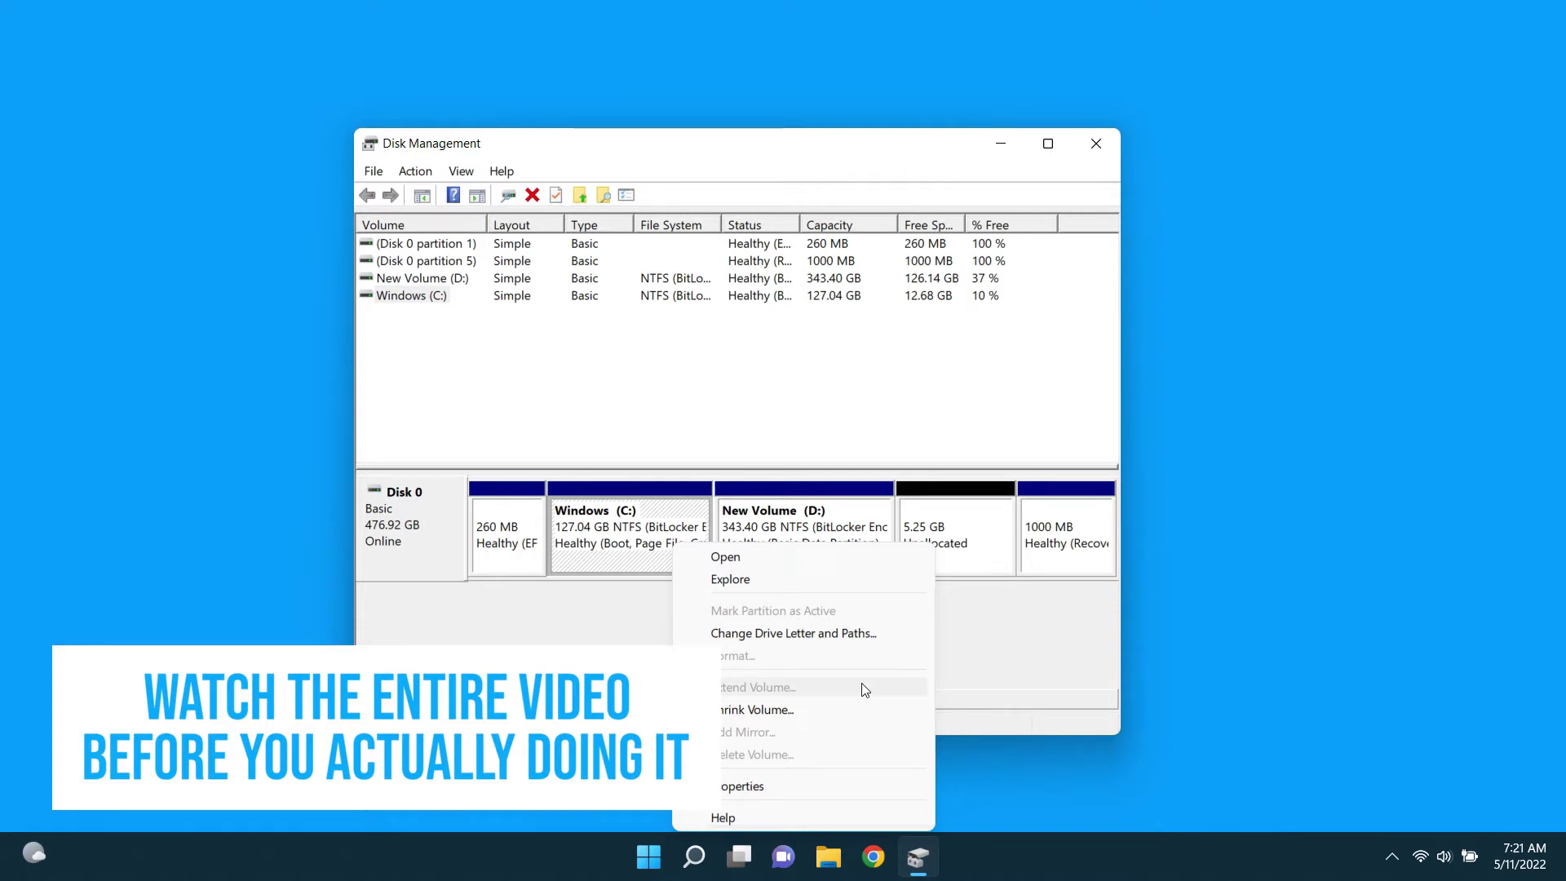
{"action": "left_click", "coordinate": [982, 510]}
{"action": "left_click", "coordinate": [981, 510]}
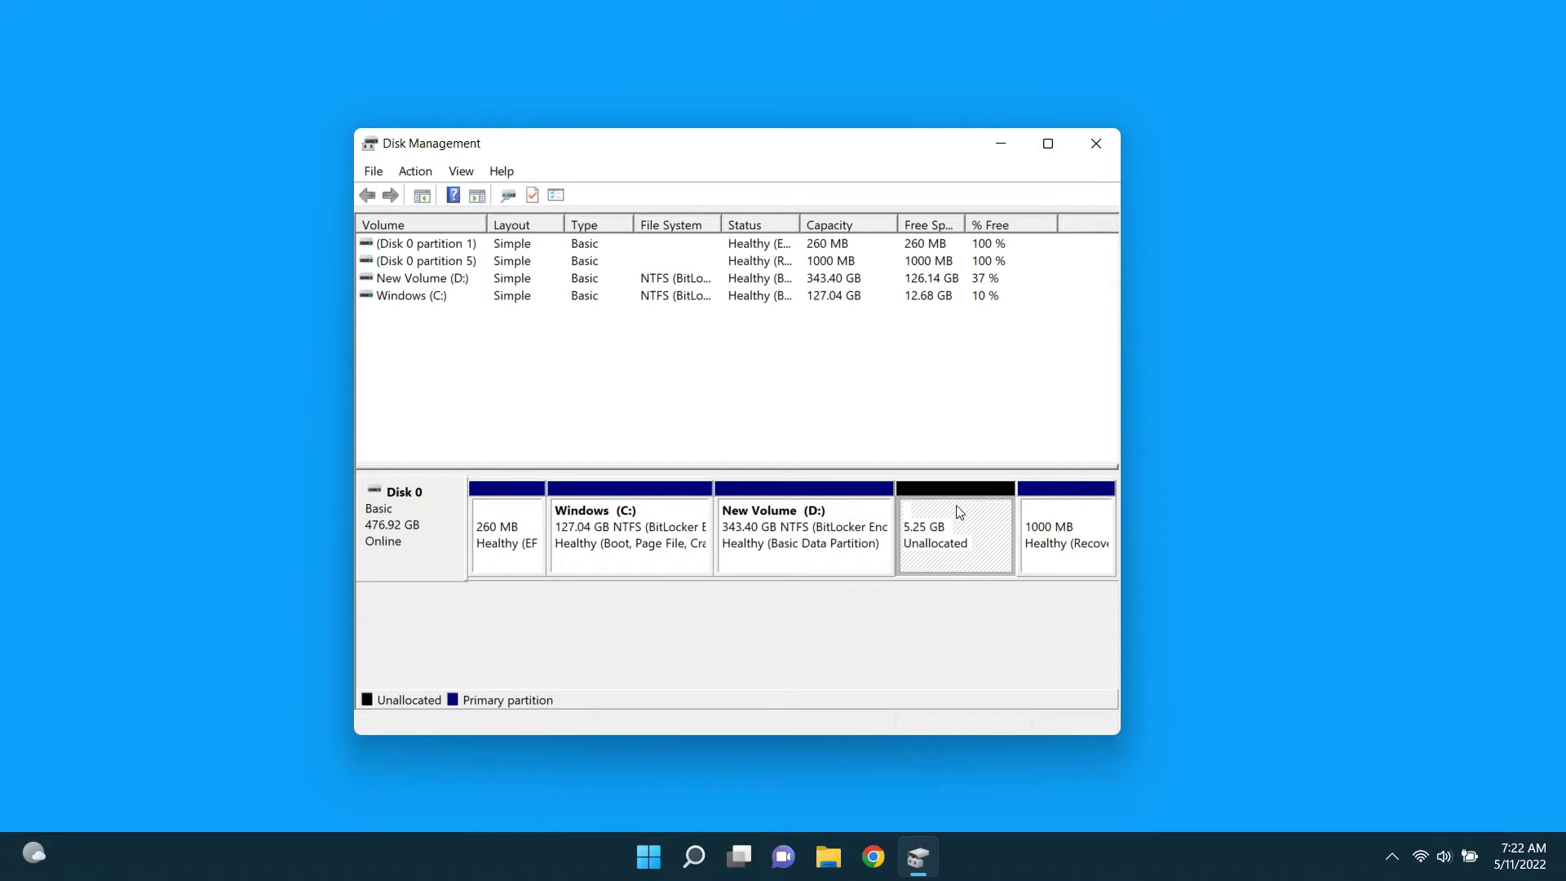
{"action": "left_click", "coordinate": [637, 562]}
{"action": "right_click", "coordinate": [652, 560]}
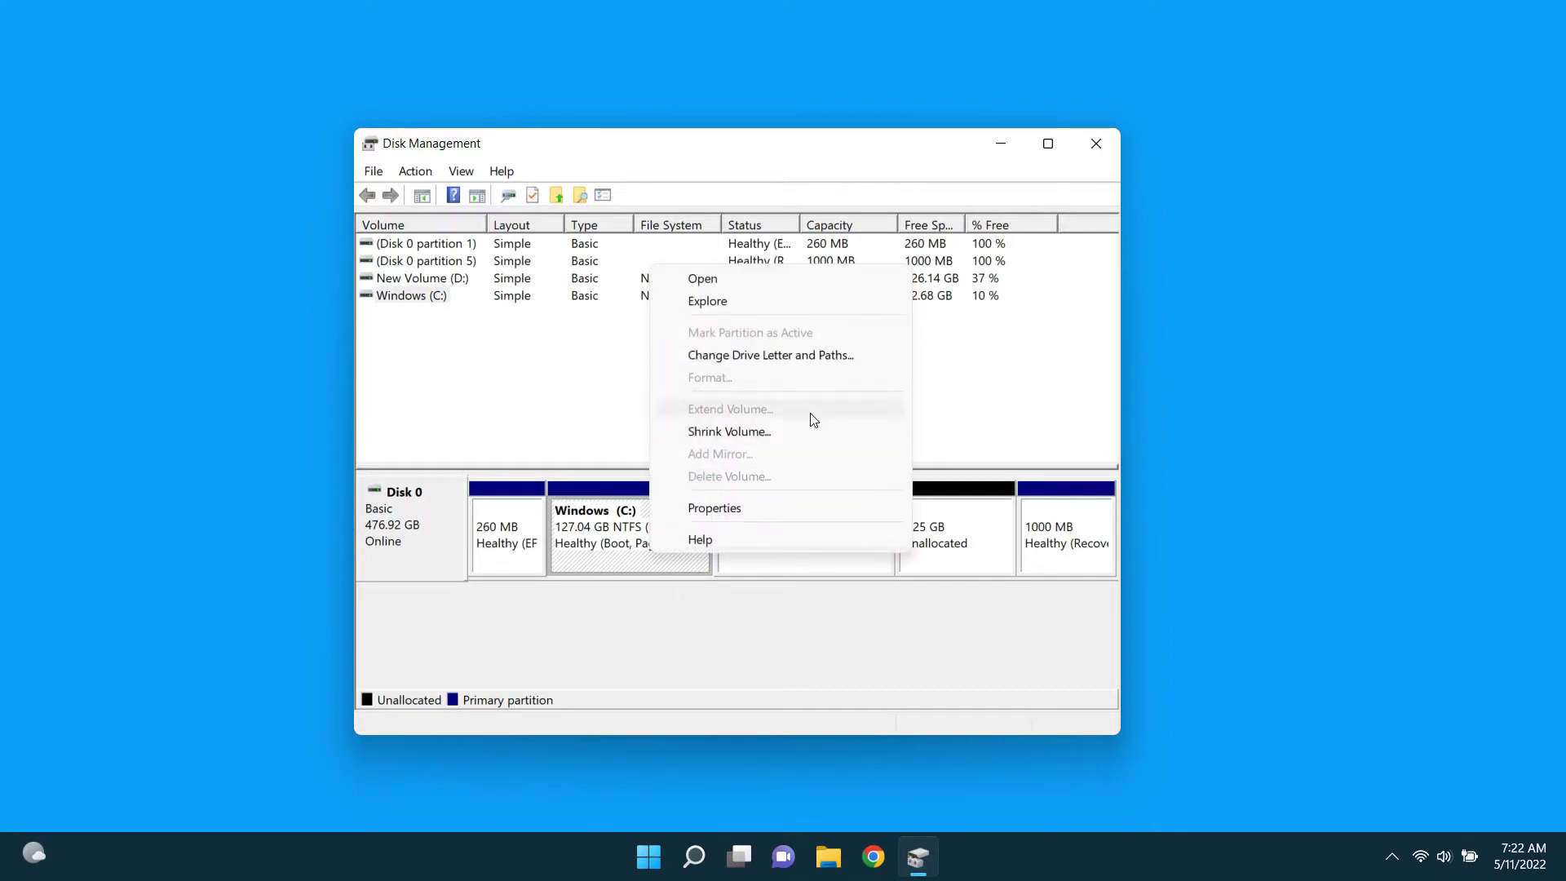
{"action": "left_click", "coordinate": [840, 627]}
{"action": "right_click", "coordinate": [804, 541]}
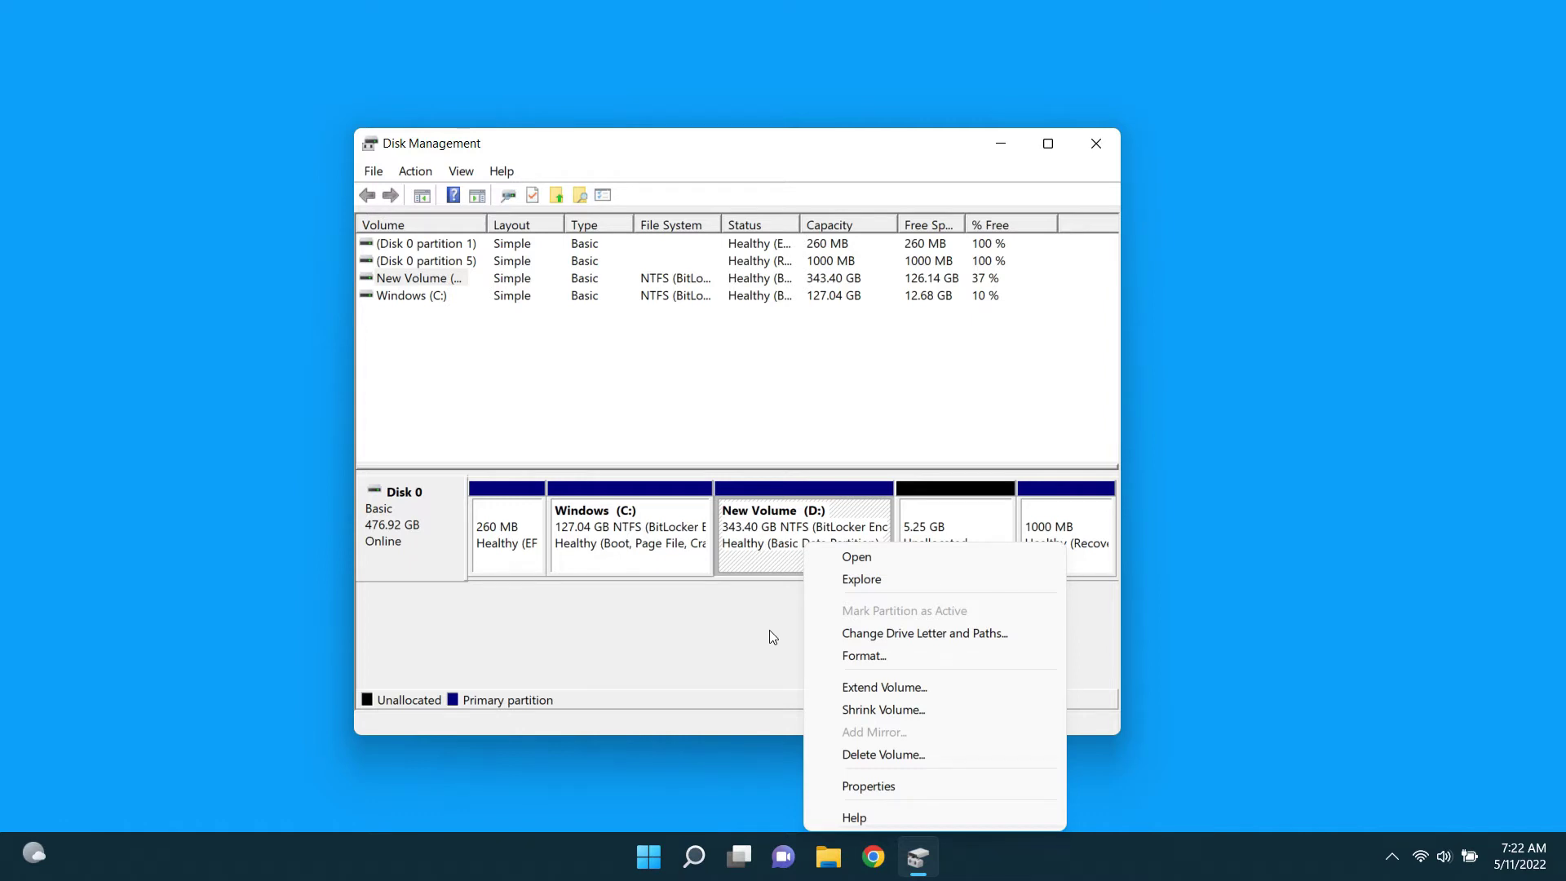
Search Google for 'aomei partition assistant' from the Chrome address bar
{"action": "type", "text": "aeomi"}
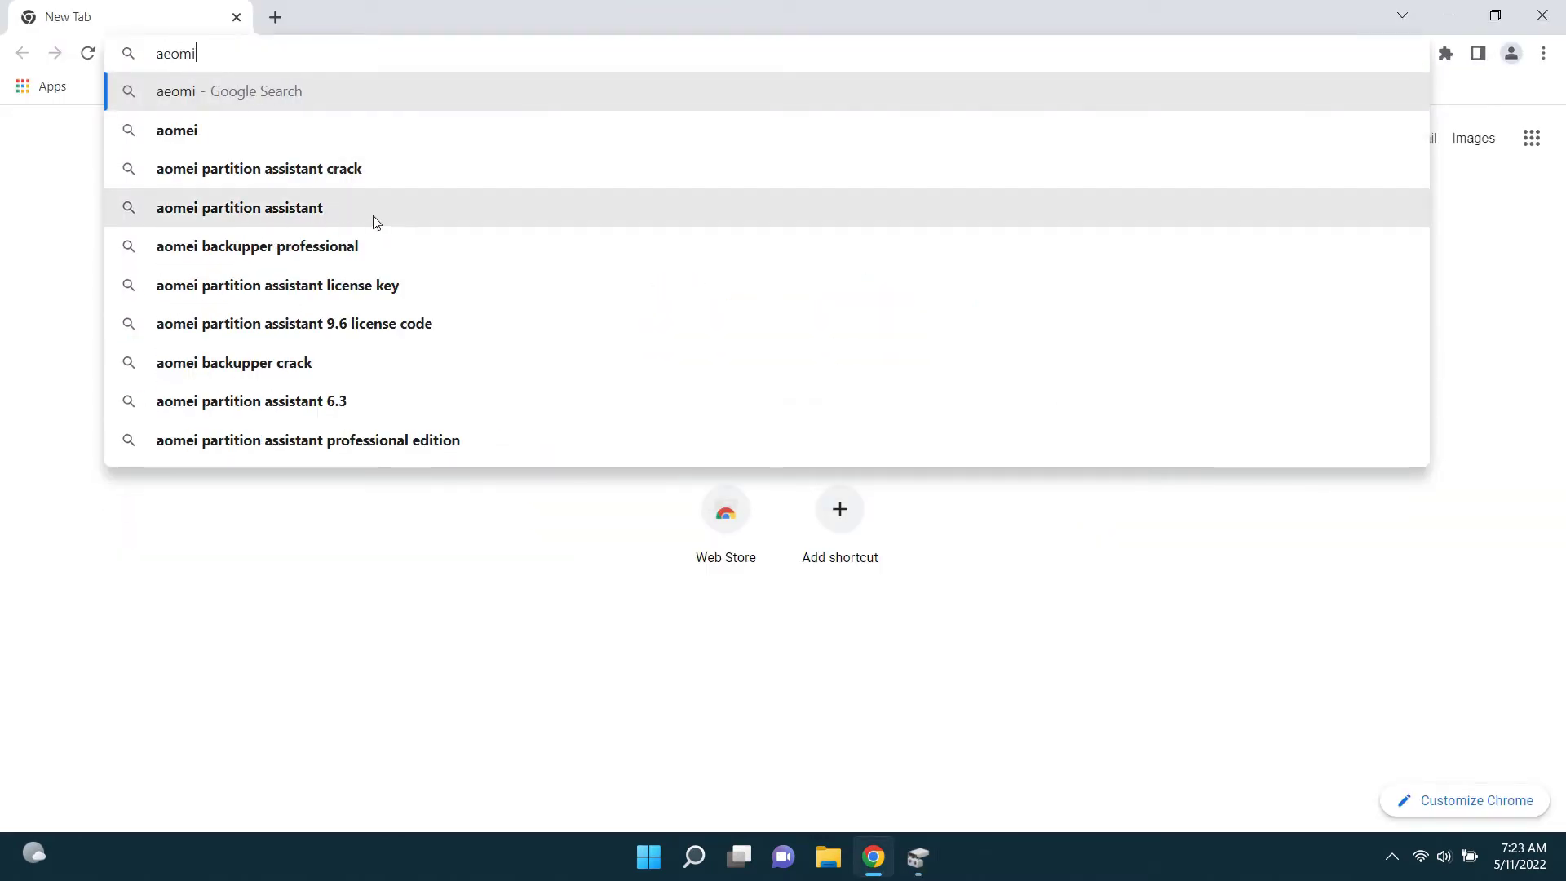
{"action": "left_click", "coordinate": [376, 223]}
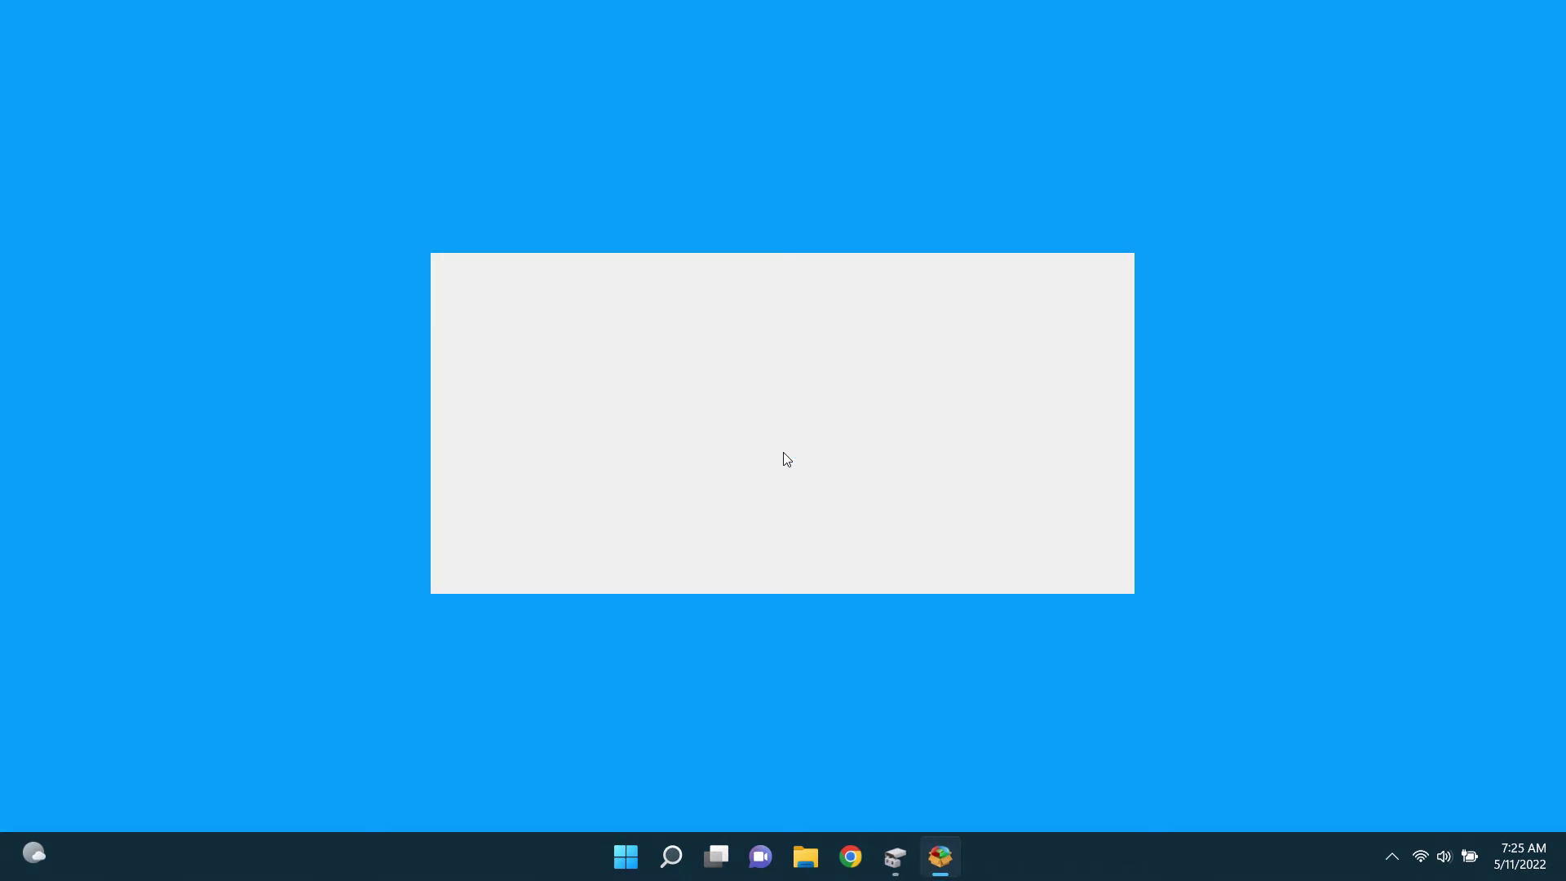
Install AOMEI Partition Assistant to C:\Program Files (x86)\AOMEI Partition Assistant, skipping the upgrade offer, and launch it
{"action": "left_click", "coordinate": [525, 653]}
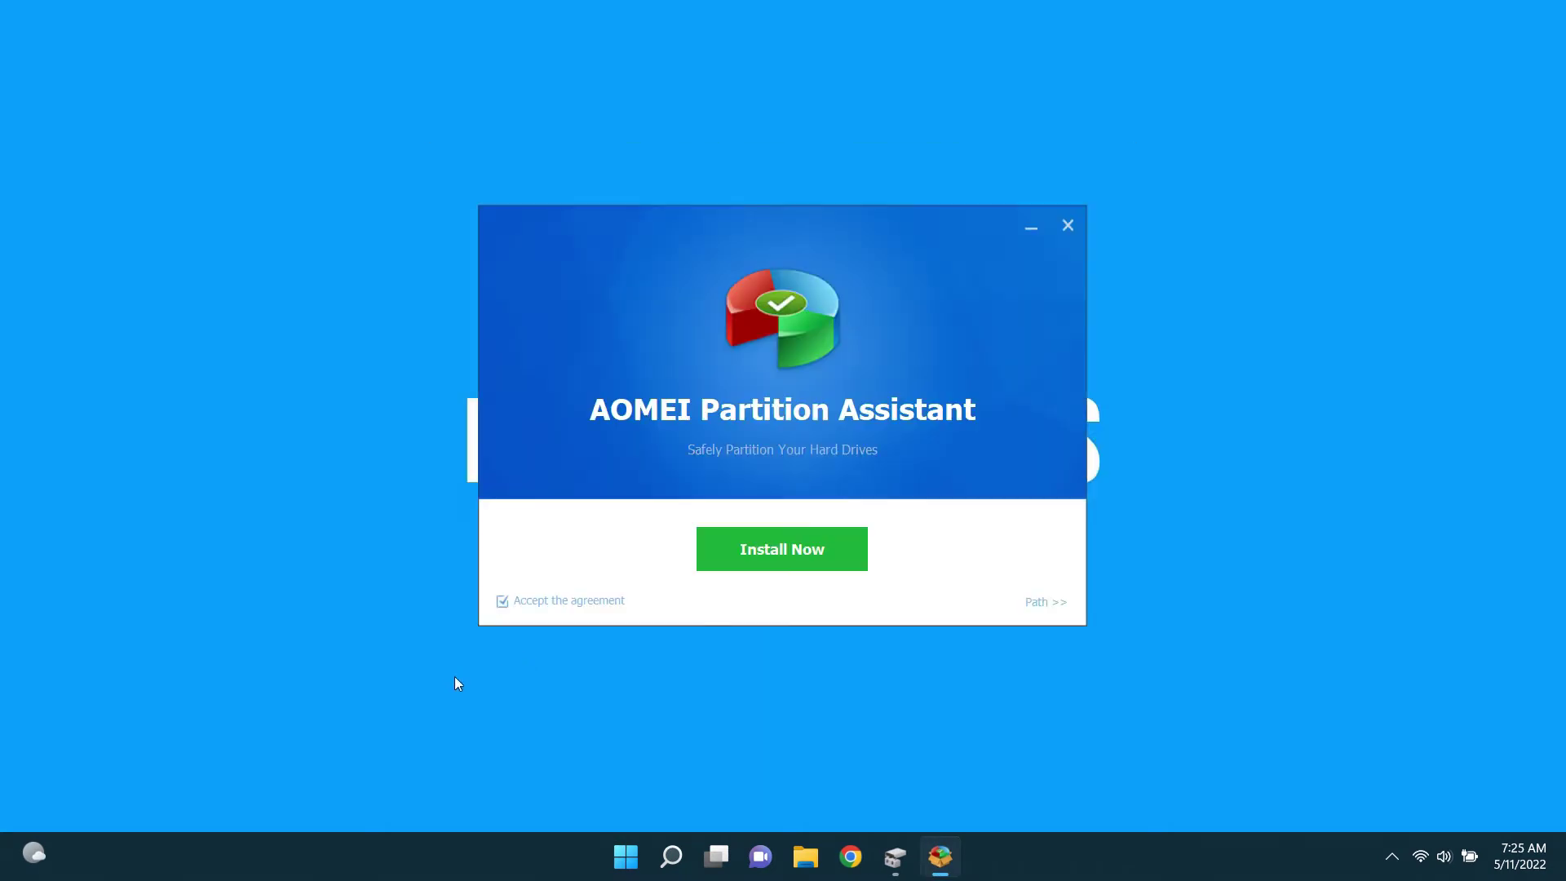
{"action": "left_click", "coordinate": [1036, 604]}
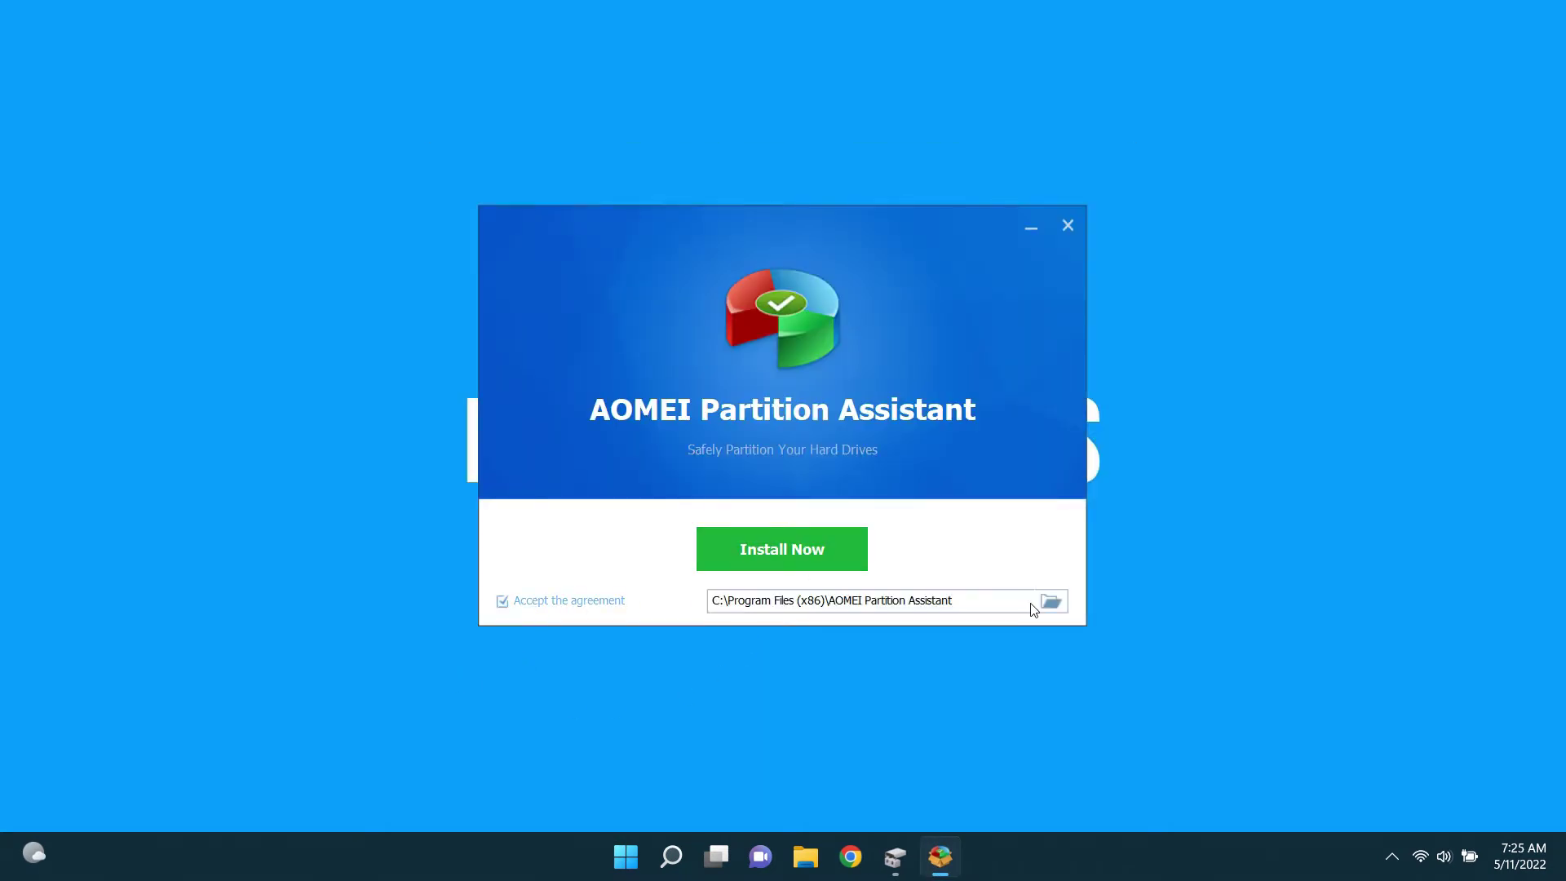
{"action": "left_click", "coordinate": [838, 543]}
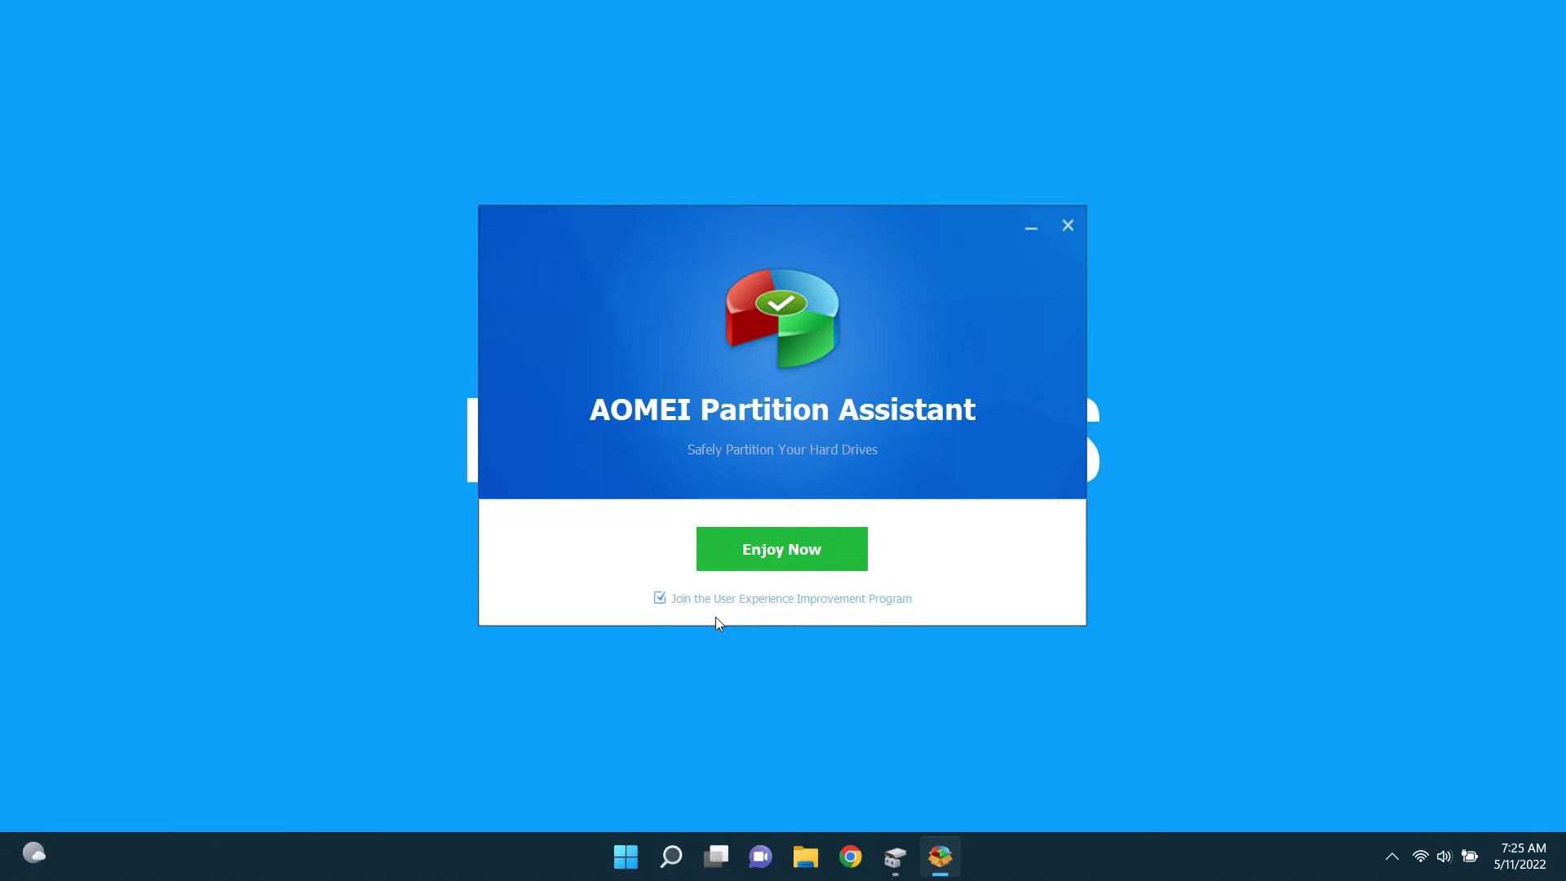
{"action": "left_click", "coordinate": [757, 545]}
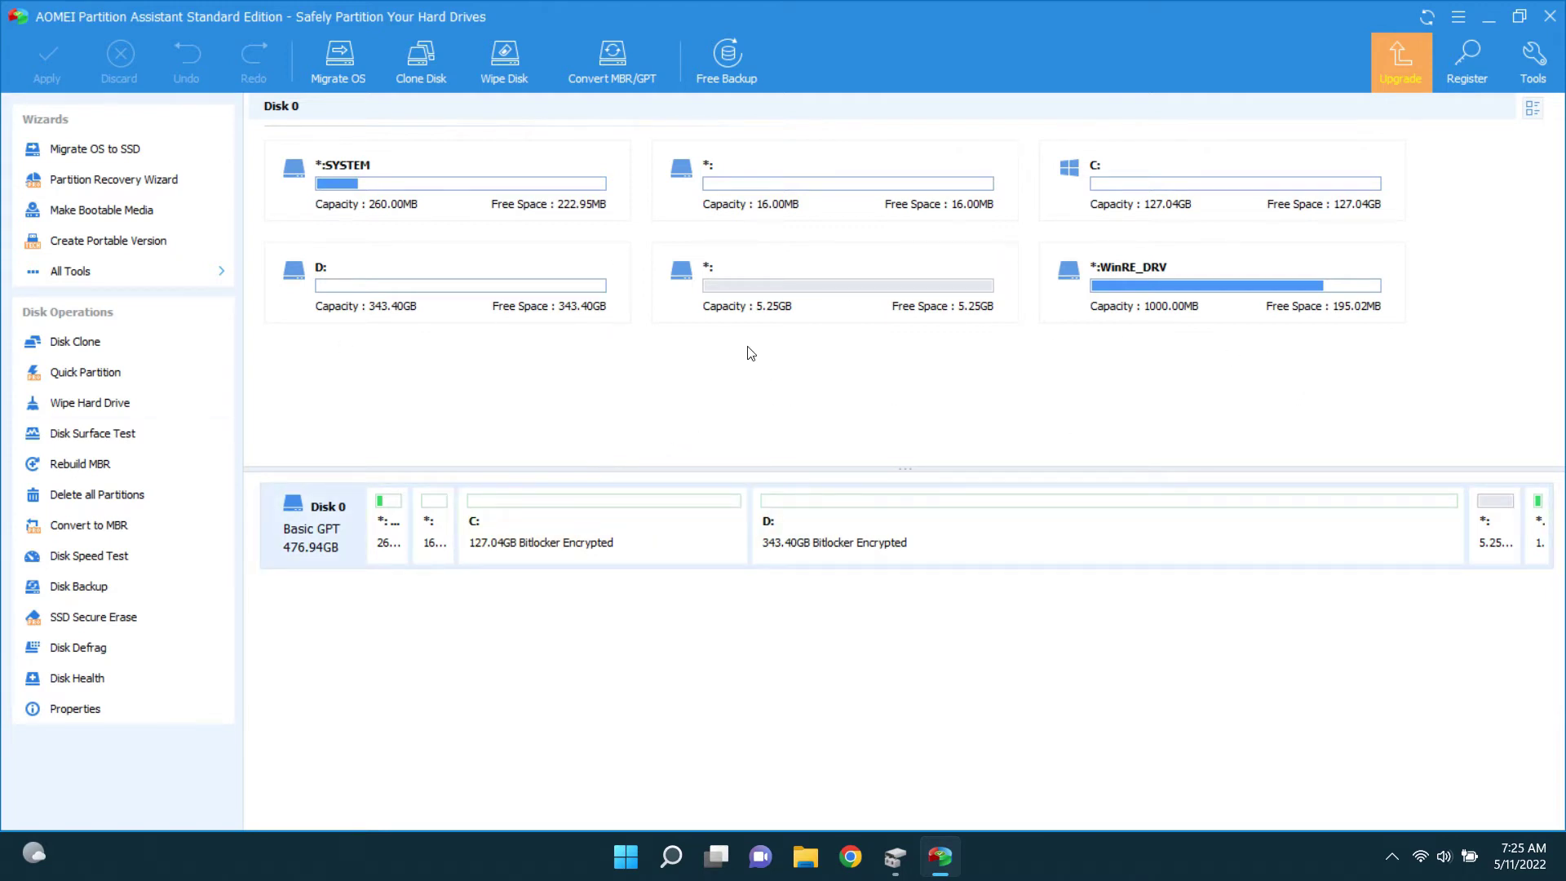
{"action": "left_click", "coordinate": [1492, 539]}
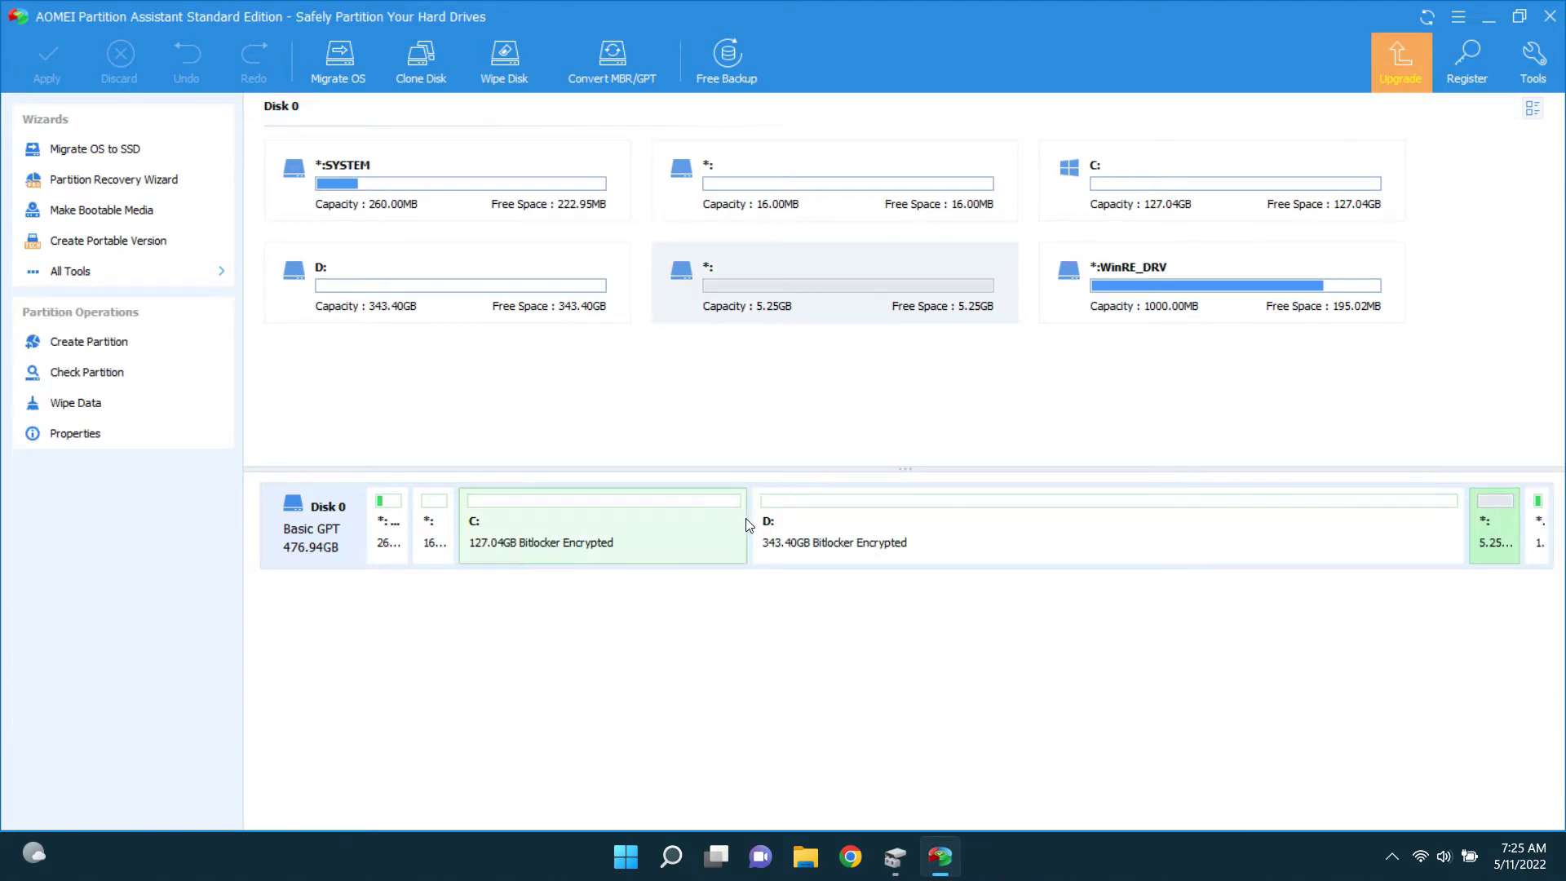
{"action": "right_click", "coordinate": [1489, 545]}
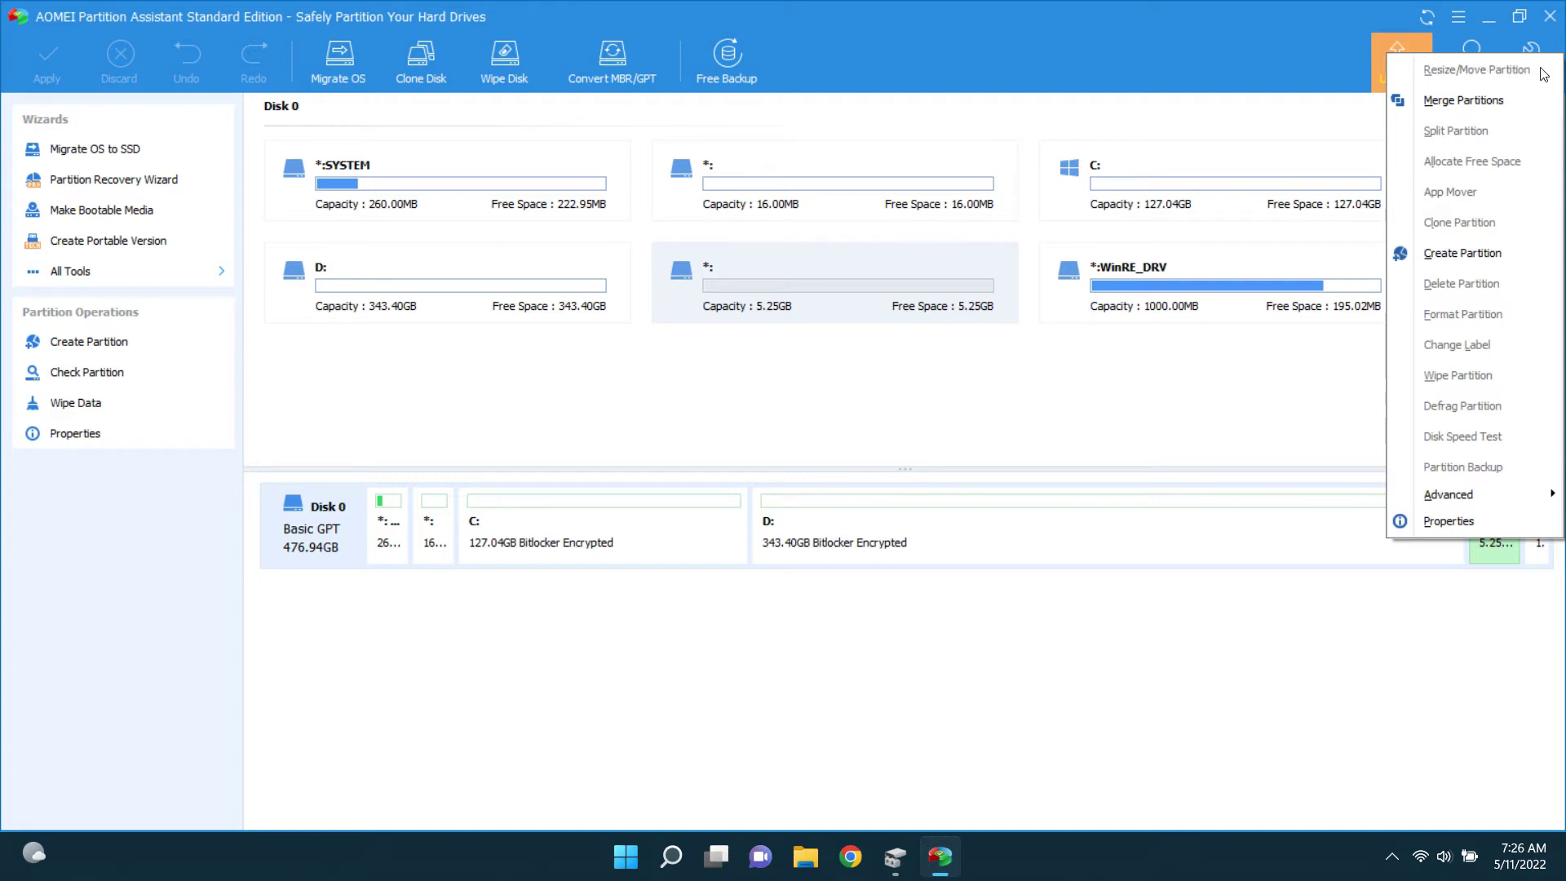
Open Manage BitLocker for Windows (C:) from This PC in File Explorer
{"action": "left_click", "coordinate": [962, 605]}
{"action": "left_click", "coordinate": [942, 532]}
{"action": "key", "text": "super+e"}
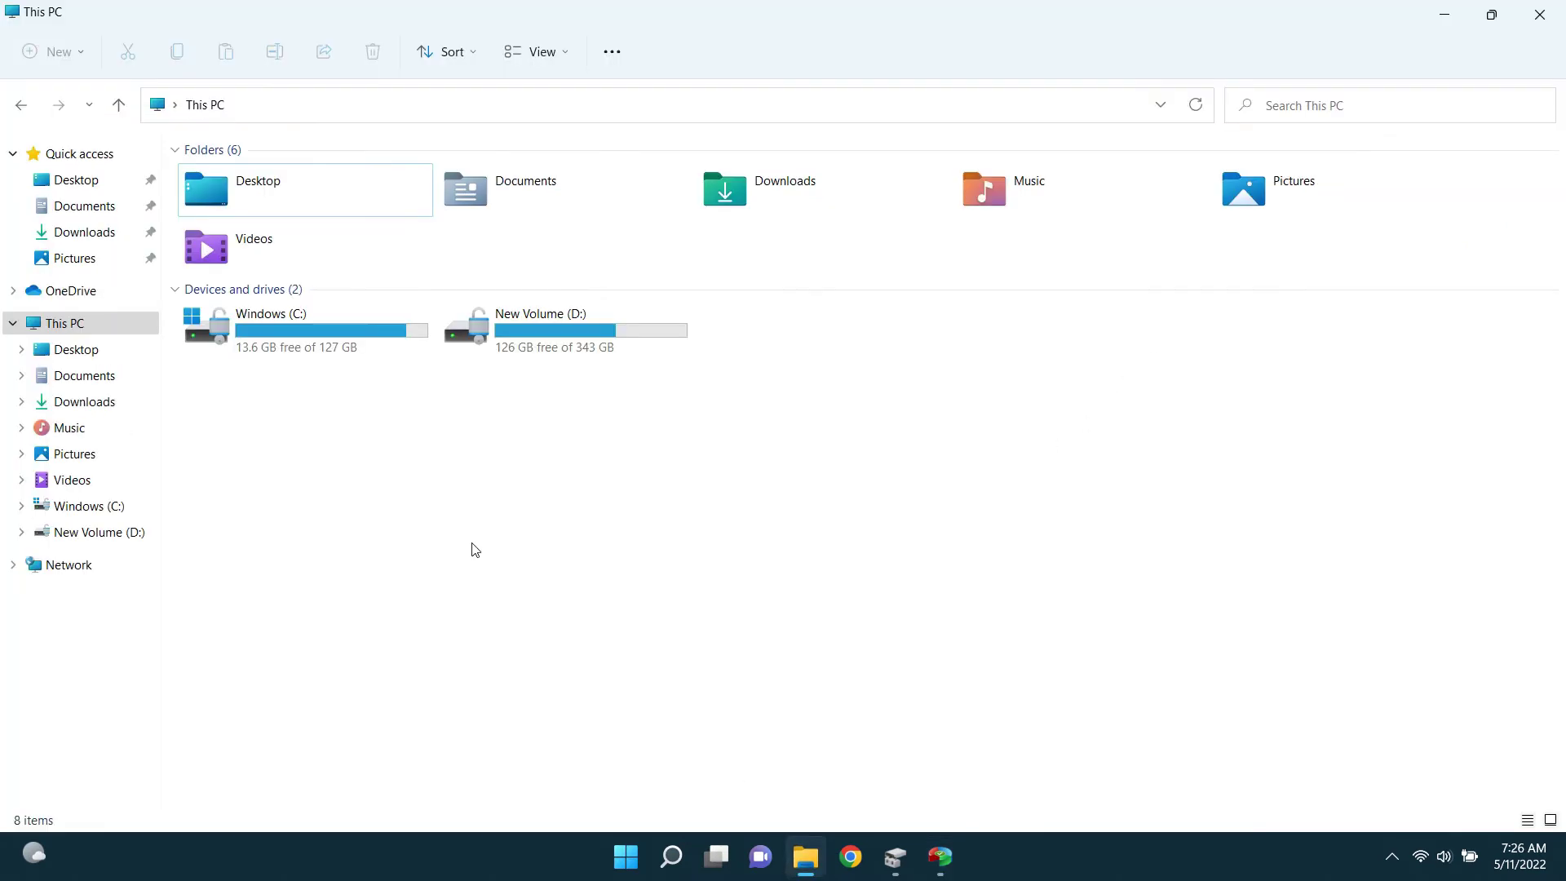
{"action": "left_click", "coordinate": [313, 349]}
{"action": "right_click", "coordinate": [313, 350]}
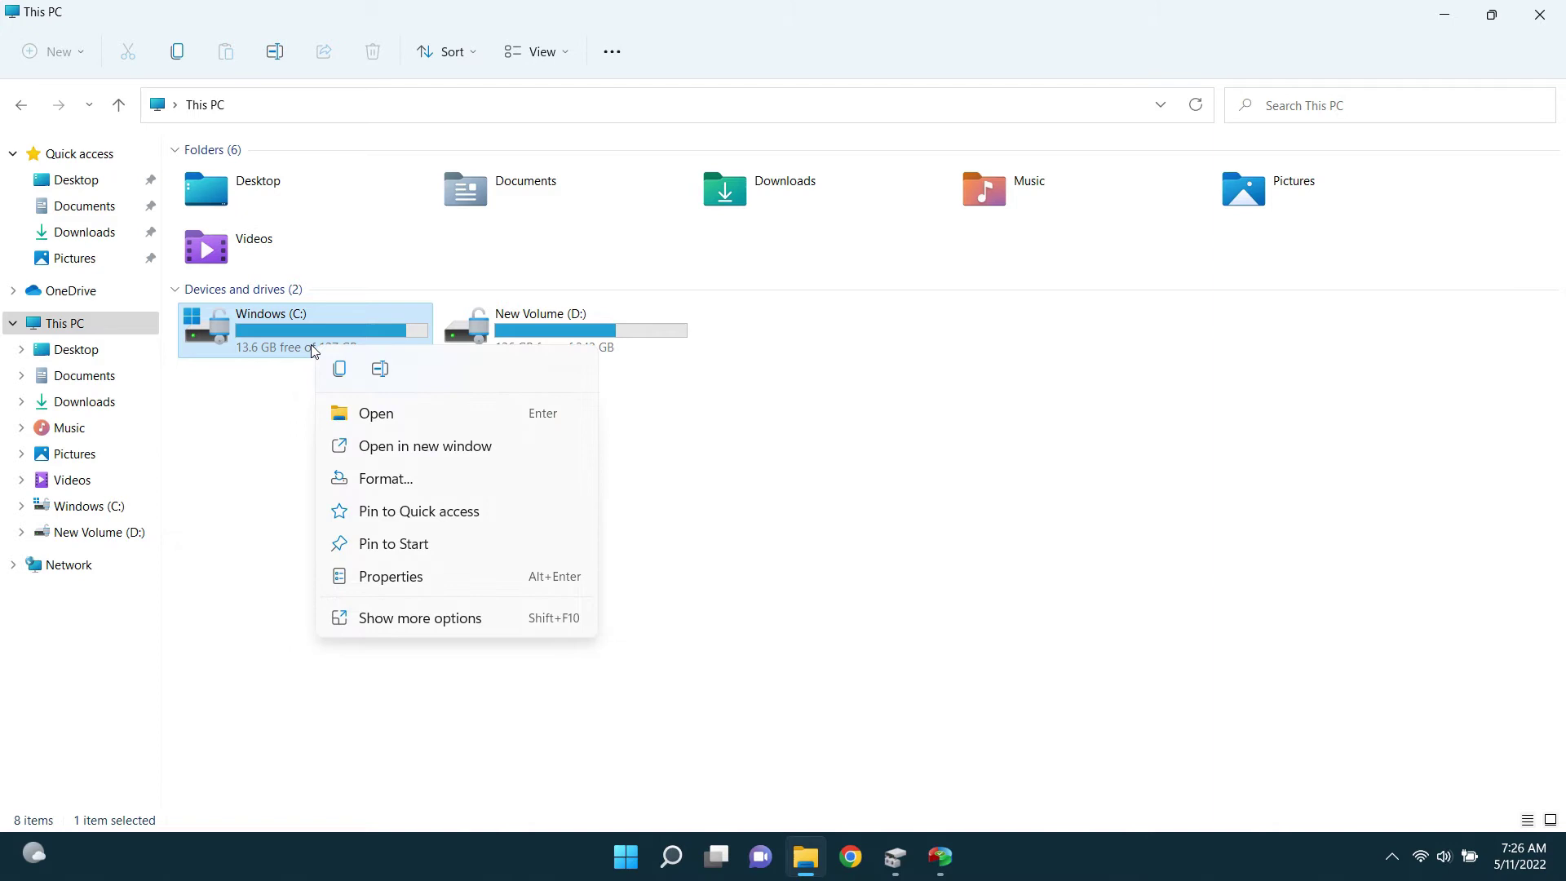
{"action": "left_click", "coordinate": [386, 622]}
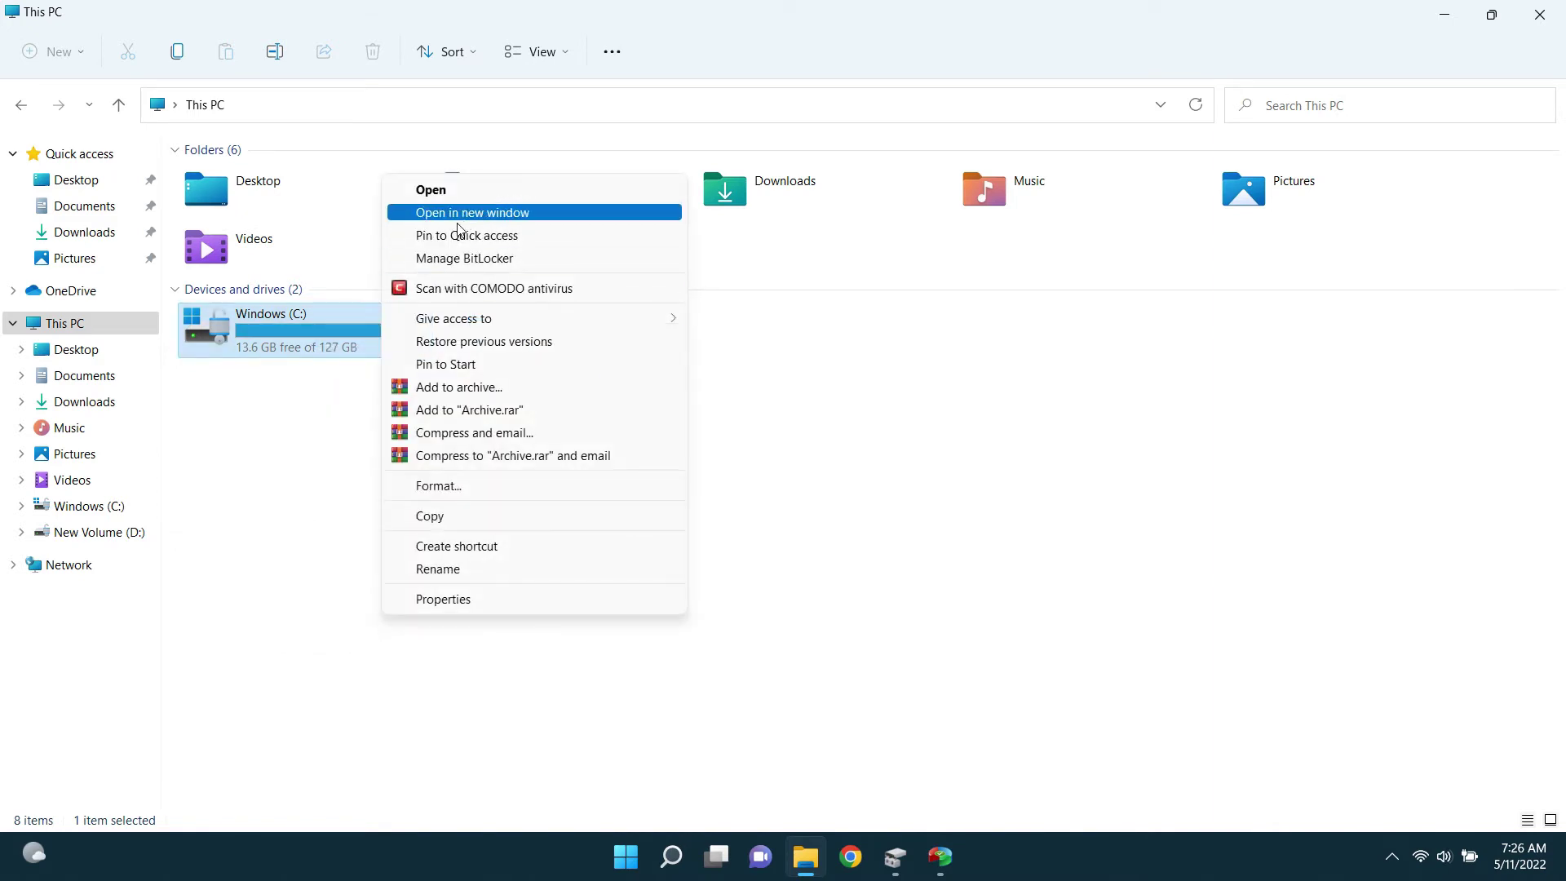
{"action": "left_click", "coordinate": [463, 258]}
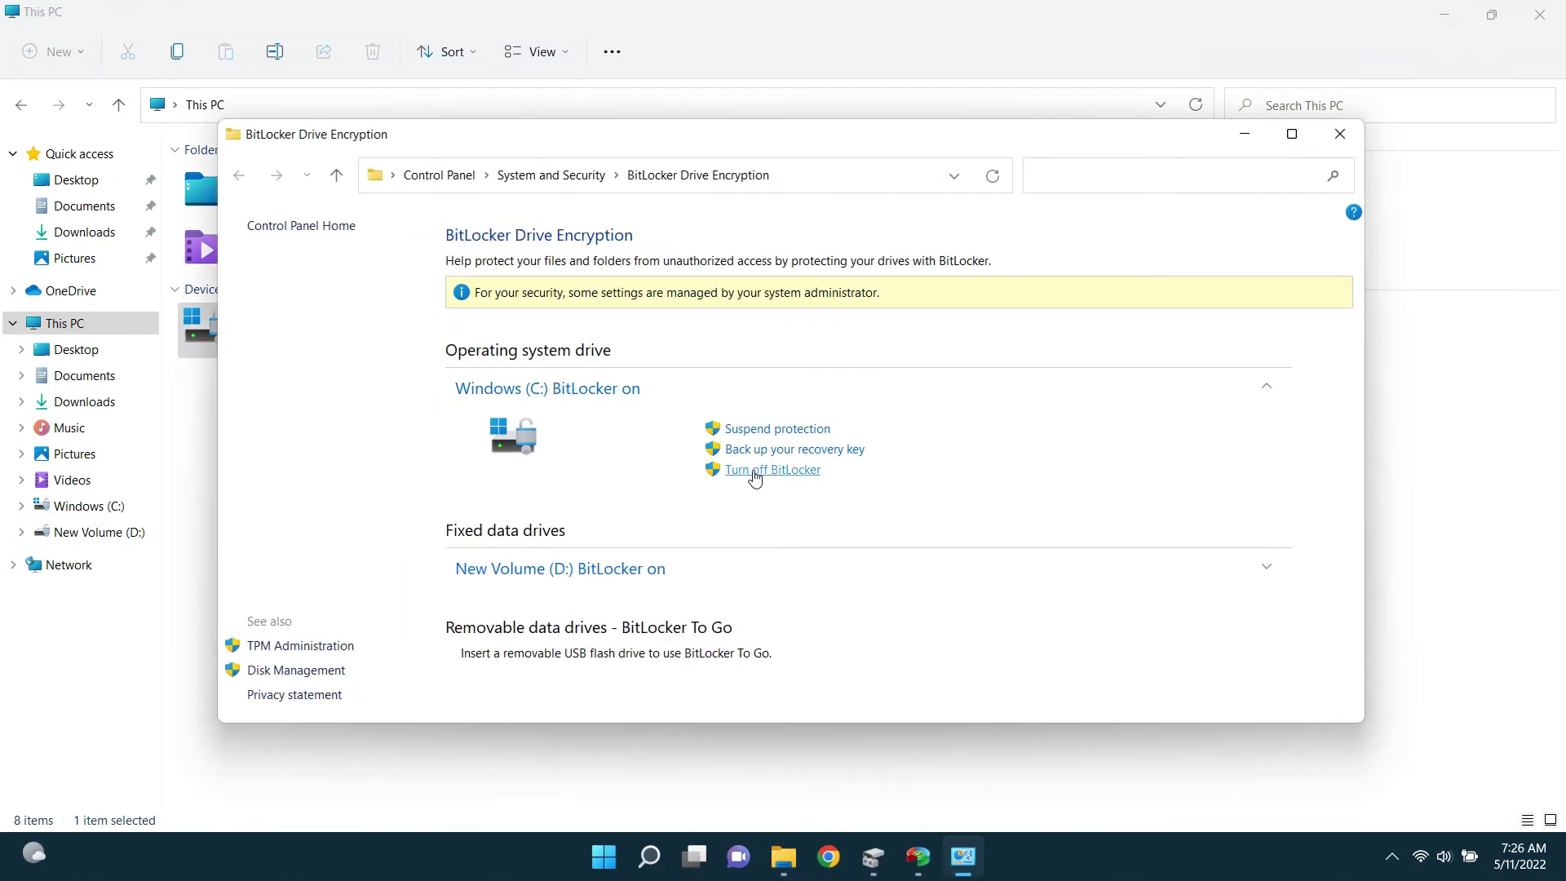
Turn off BitLocker and decrypt both Windows (C:) and New Volume (D:)
{"action": "left_click", "coordinate": [775, 474]}
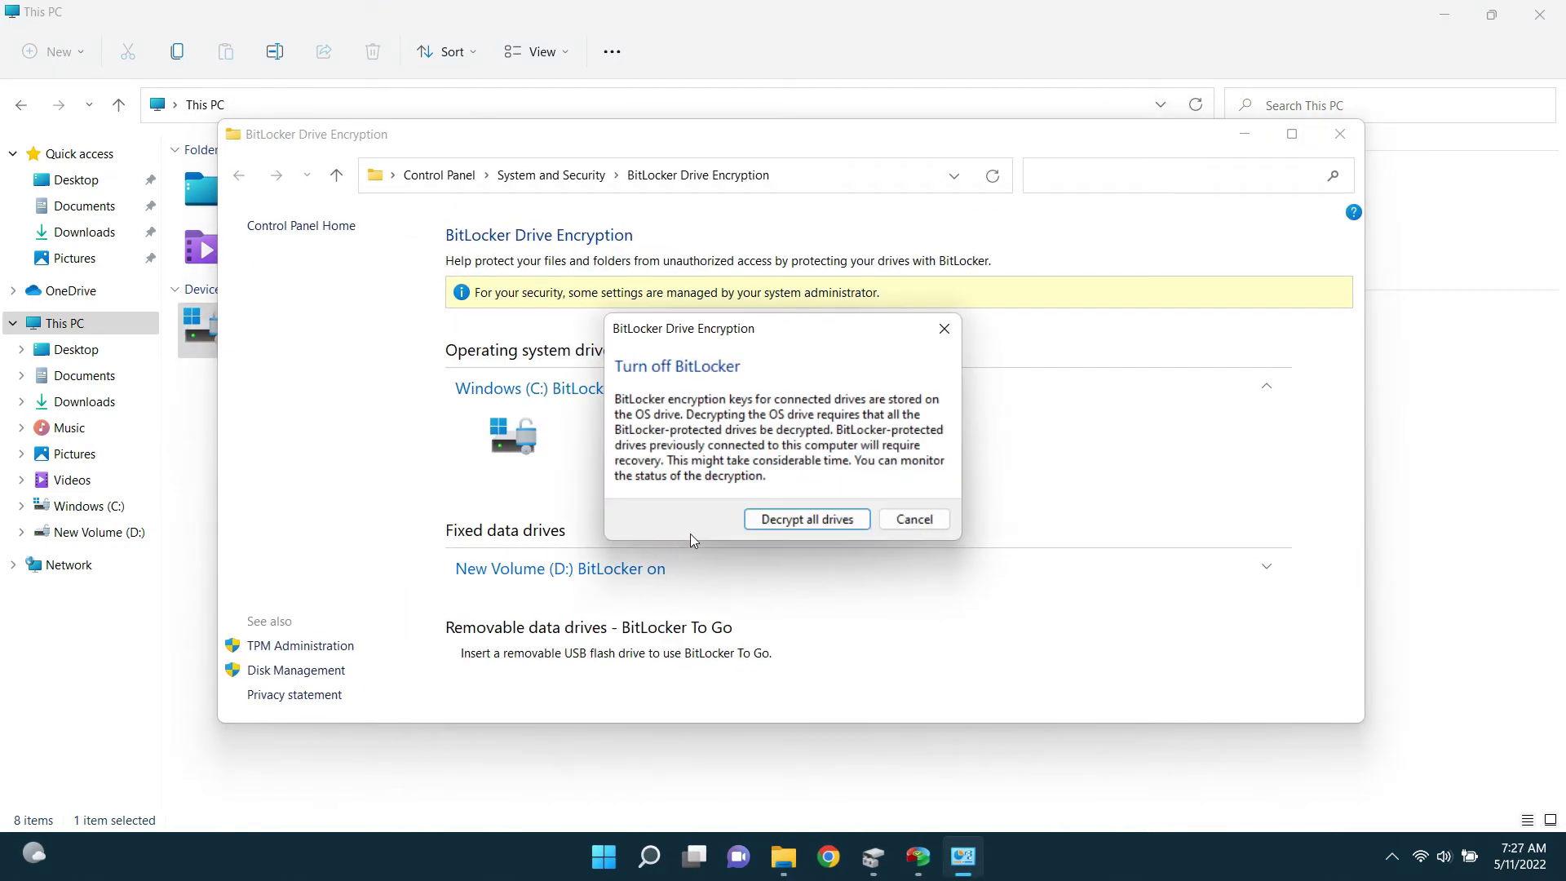
{"action": "left_click", "coordinate": [776, 522]}
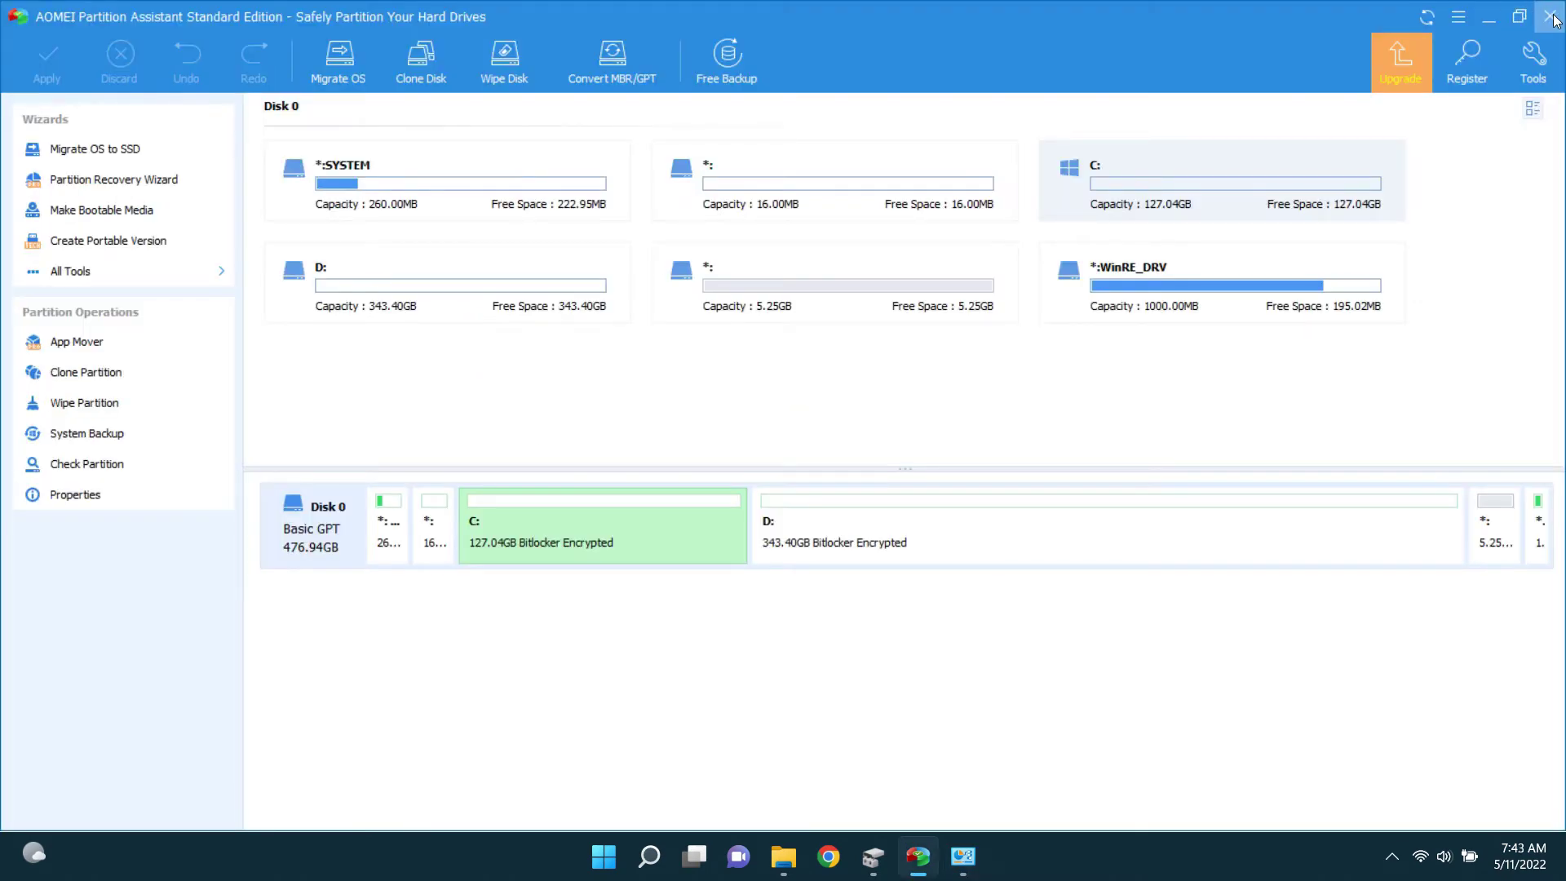
Create a 5.25GB NTFS partition E: from the unallocated space
{"action": "left_click", "coordinate": [1540, 11]}
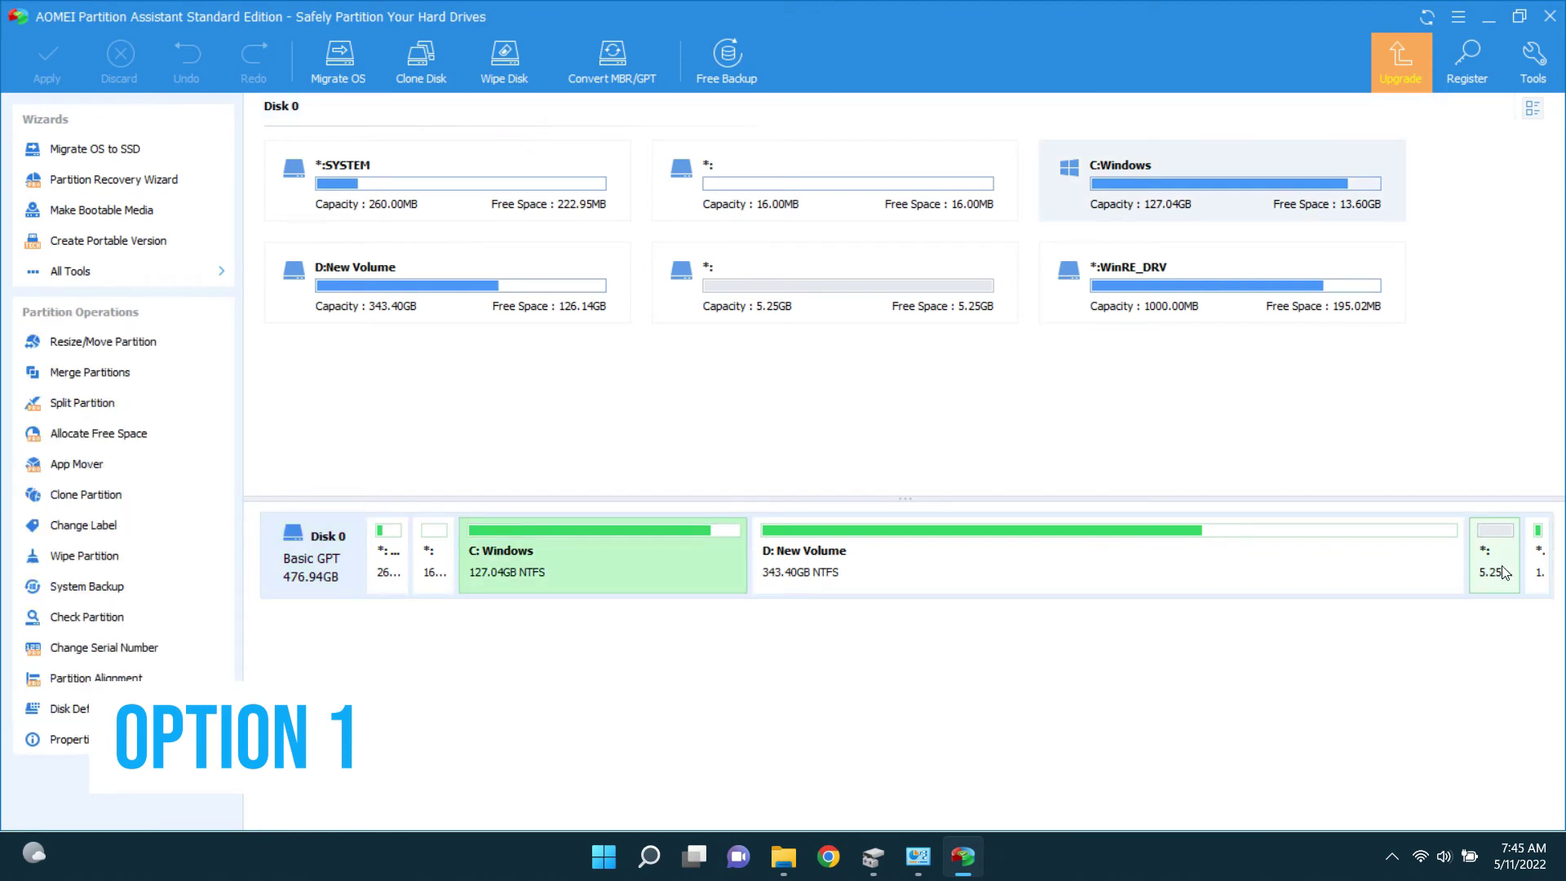
{"action": "left_click", "coordinate": [1495, 563]}
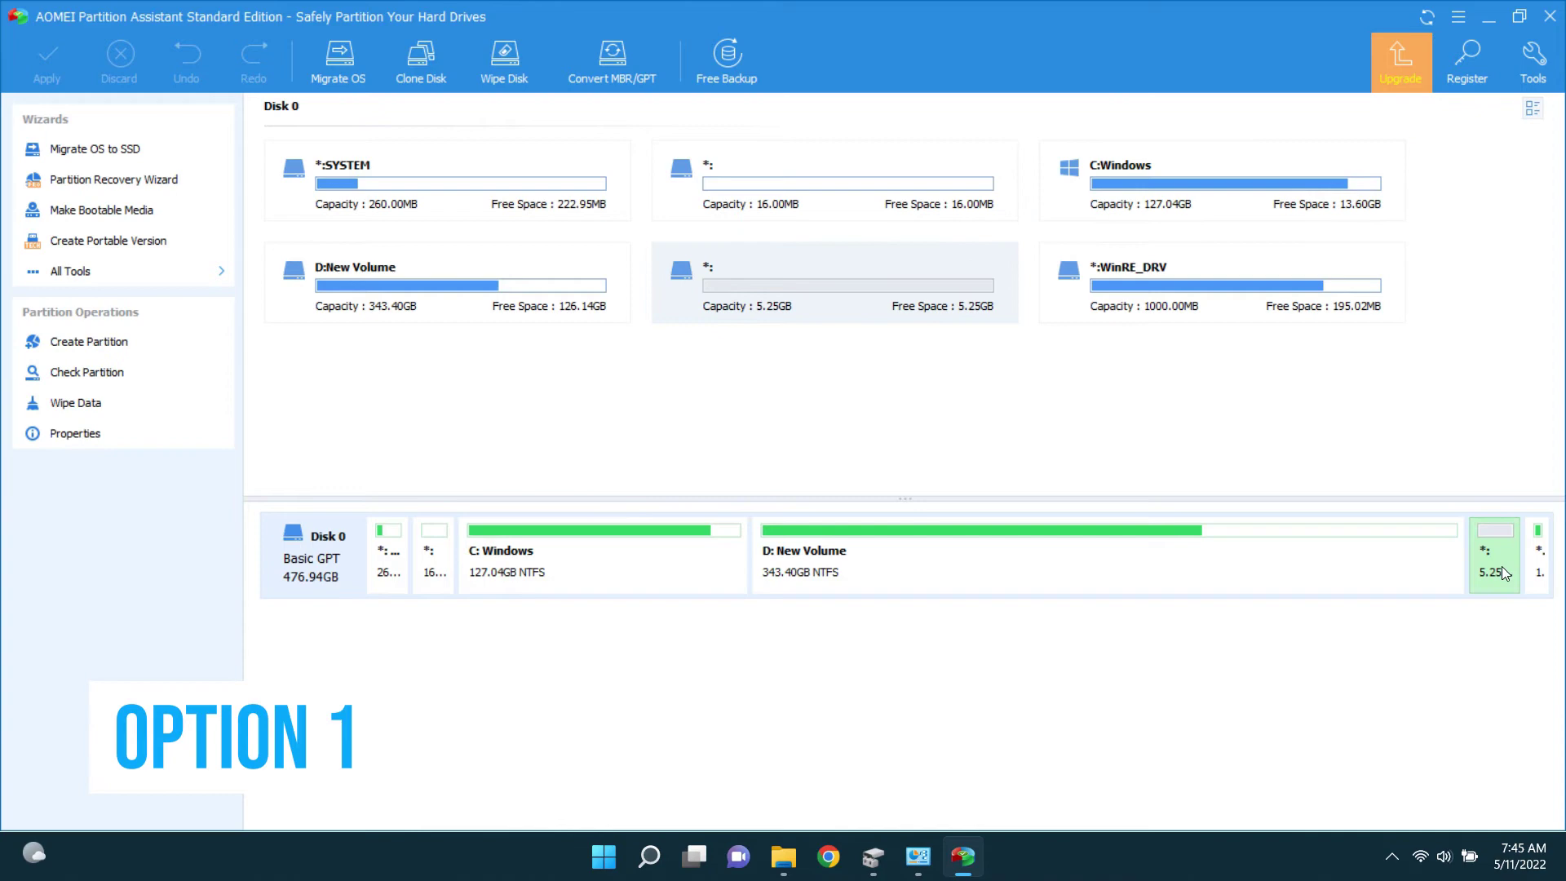
{"action": "right_click", "coordinate": [1504, 574]}
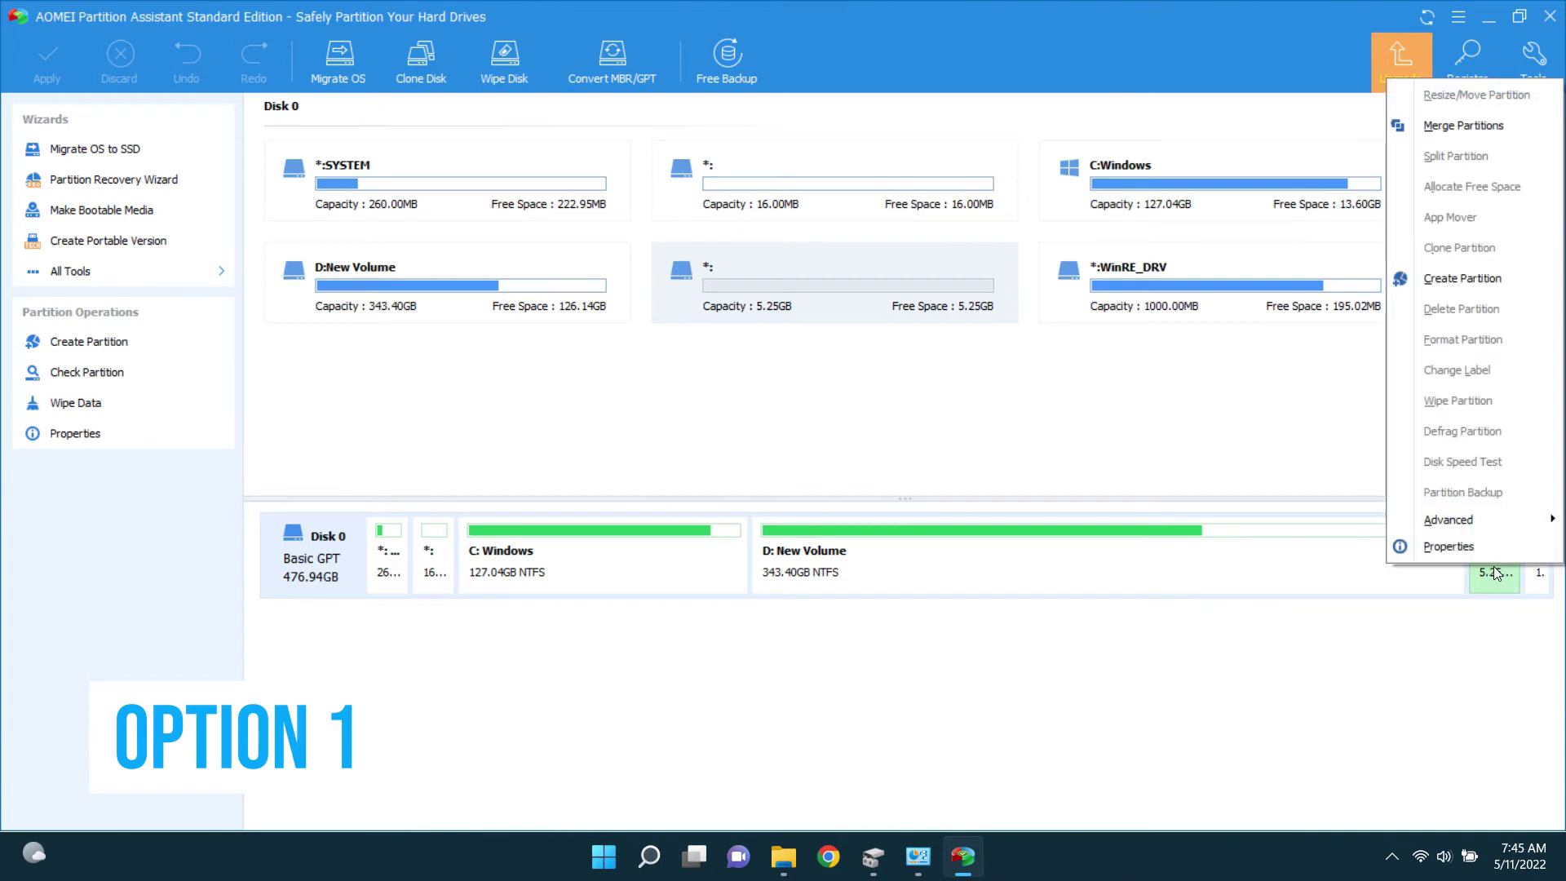
{"action": "left_click", "coordinate": [1497, 292]}
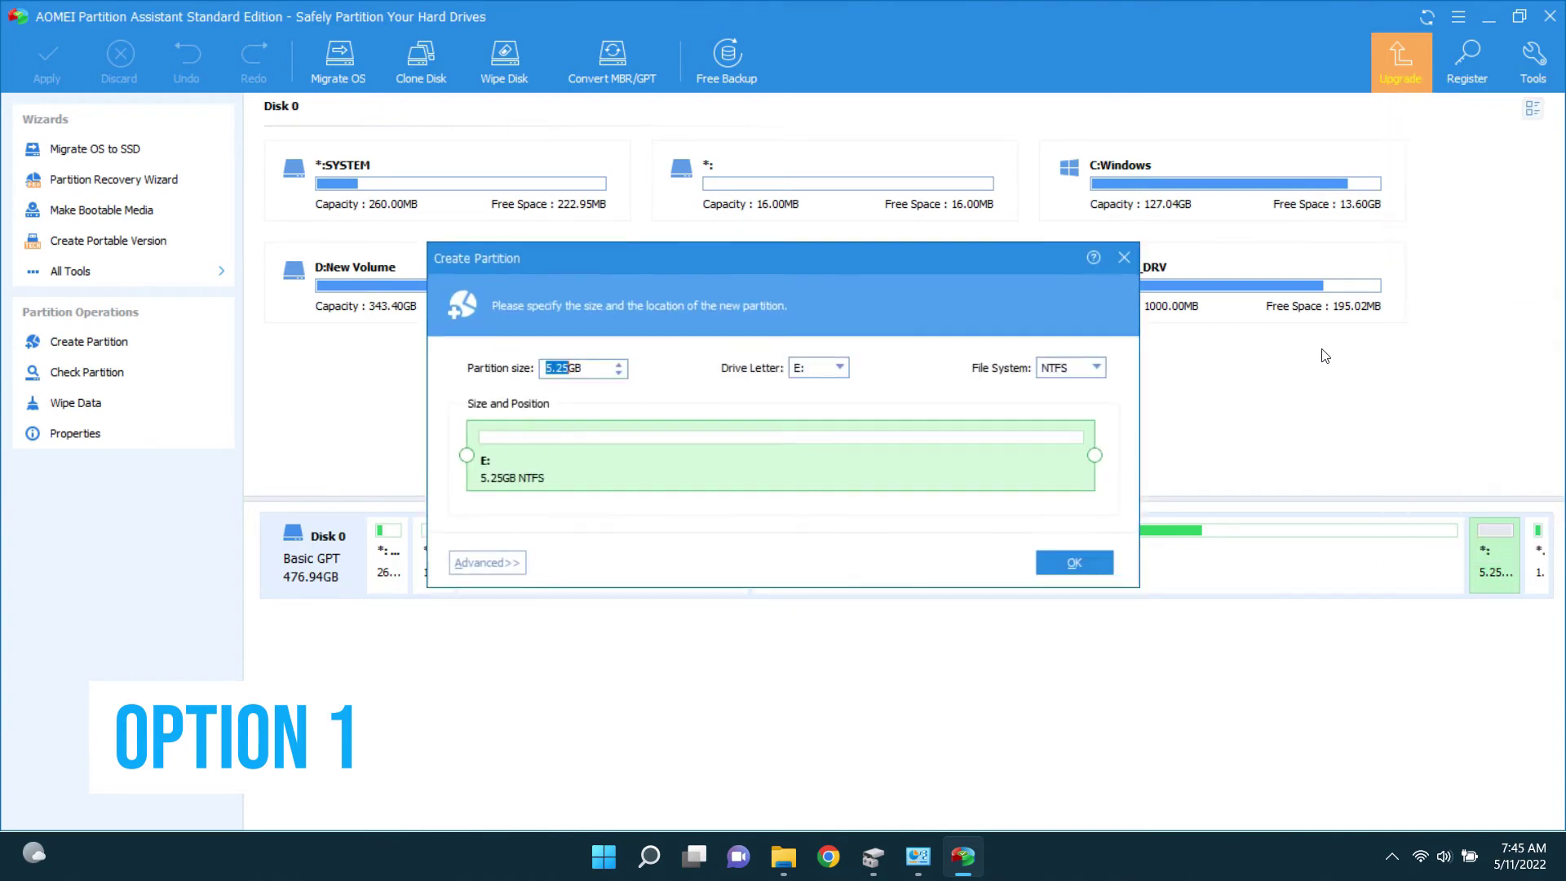
{"action": "left_click", "coordinate": [1085, 564]}
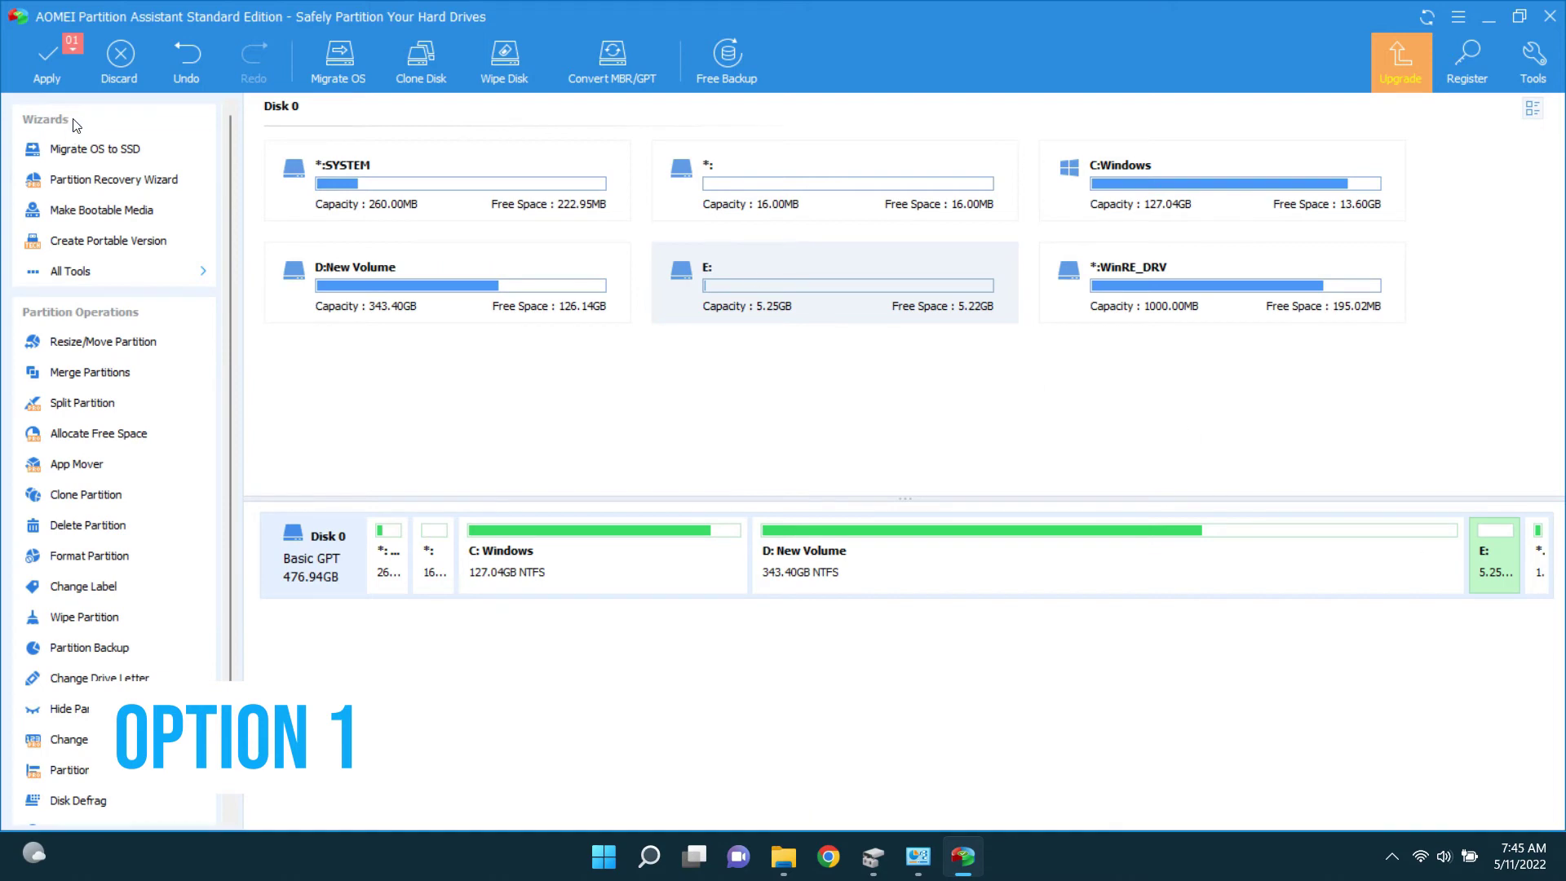
Apply the pending E: partition creation and verify Local Disk (E:) appears in This PC
{"action": "left_click", "coordinate": [45, 75]}
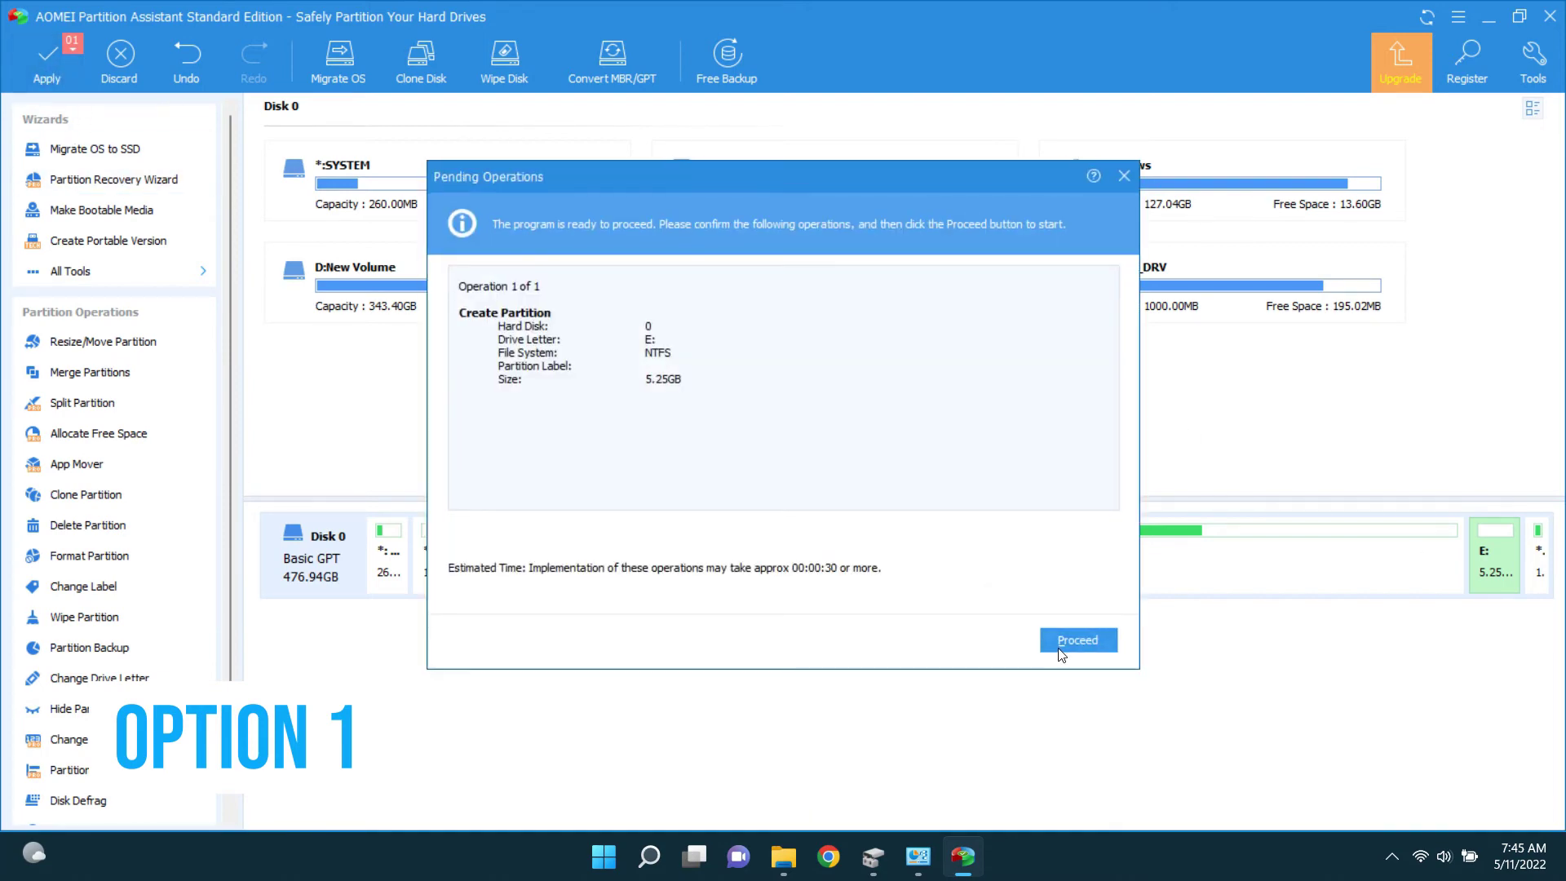
{"action": "left_click", "coordinate": [1060, 644]}
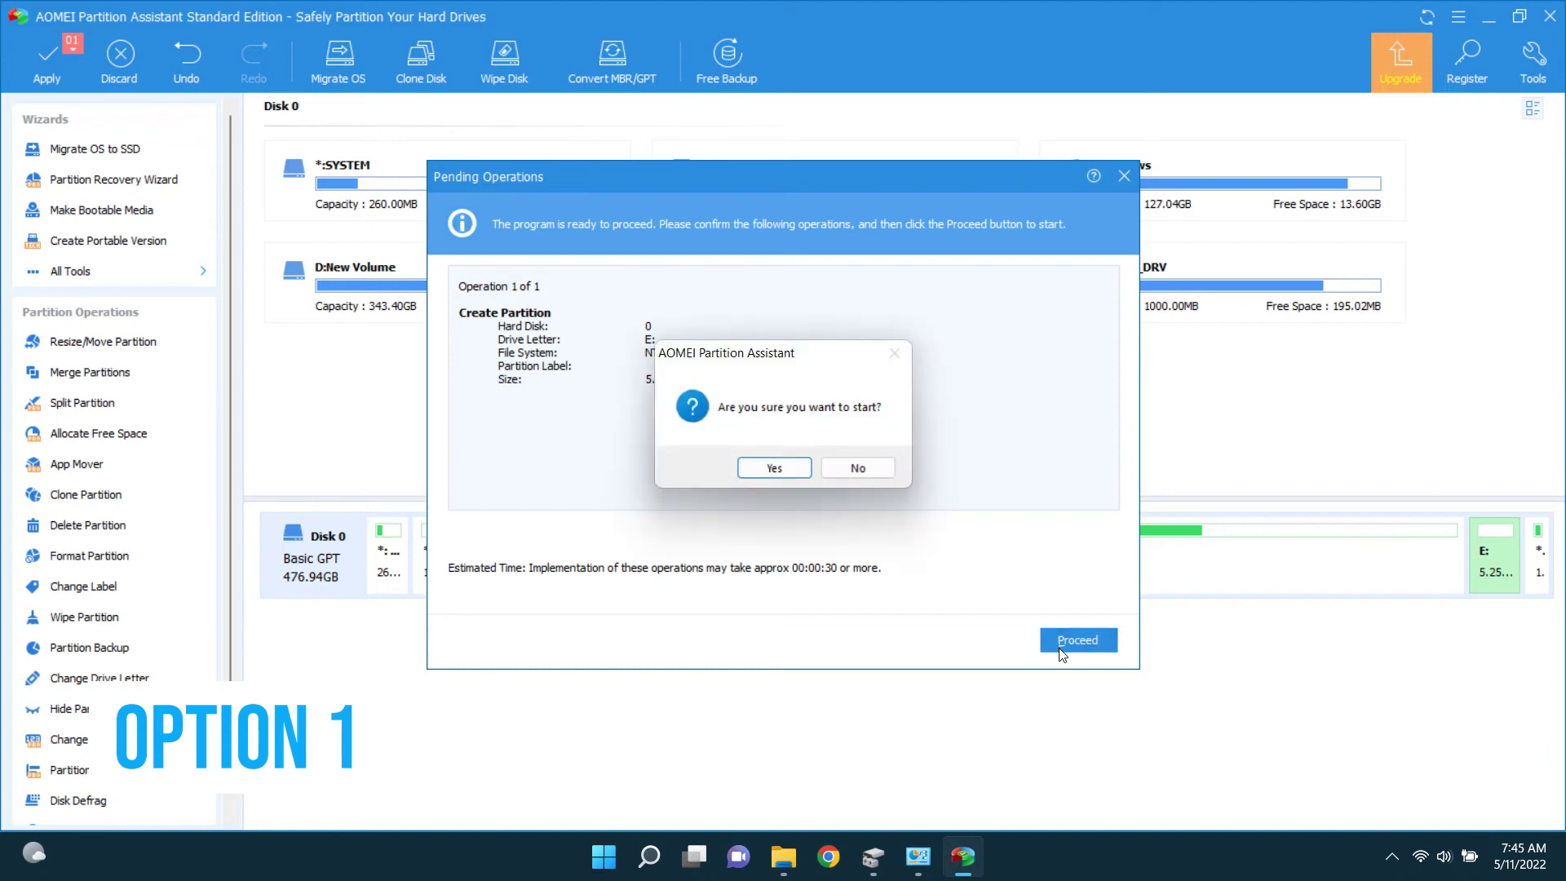
{"action": "left_click", "coordinate": [791, 467]}
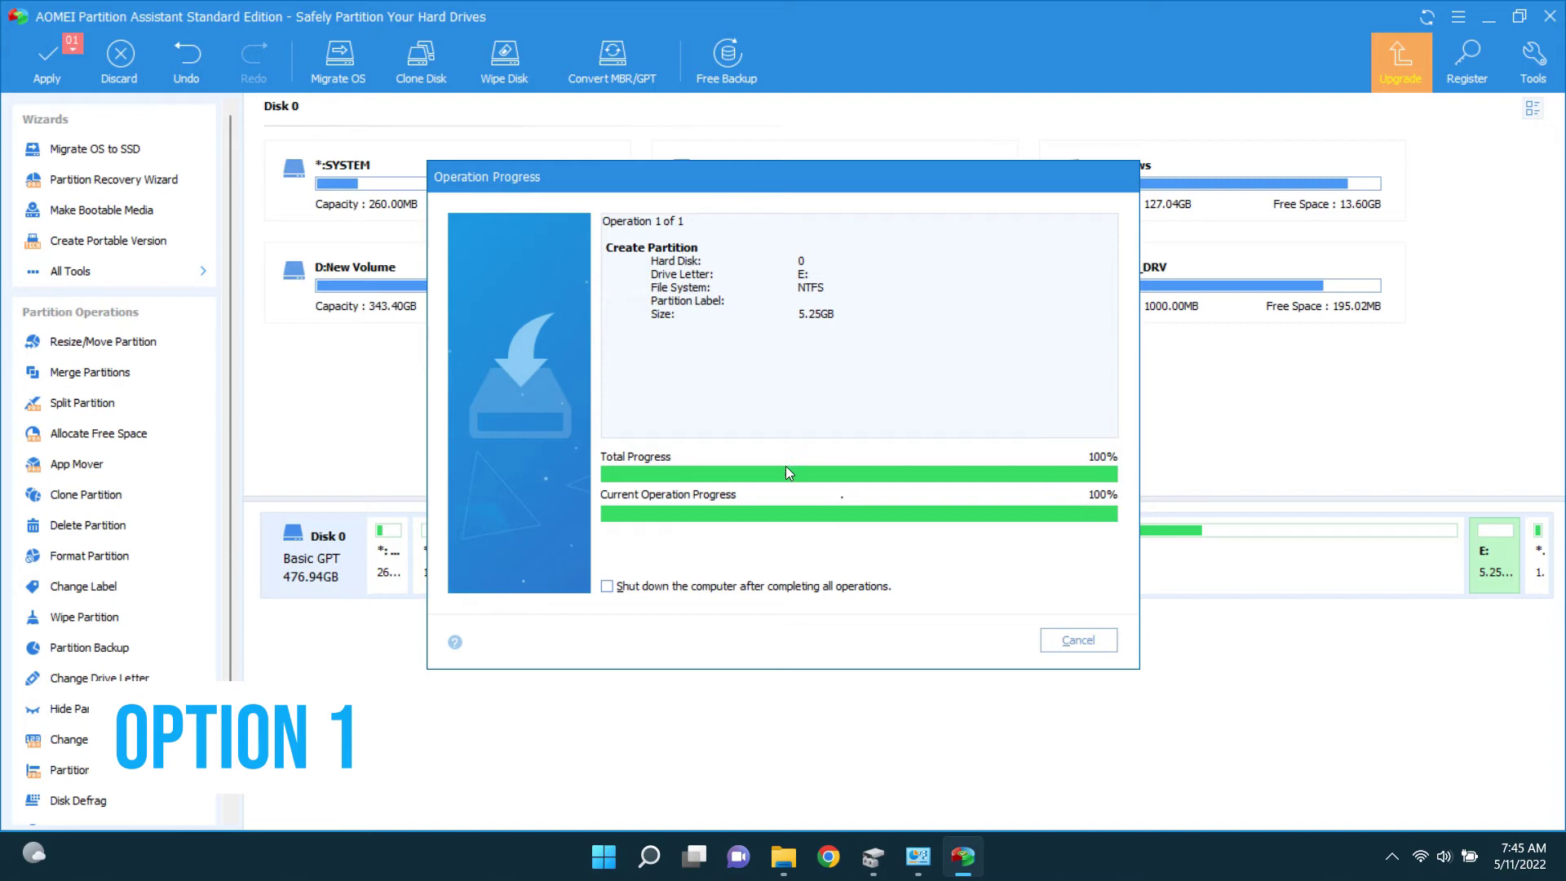
{"action": "left_click", "coordinate": [916, 465]}
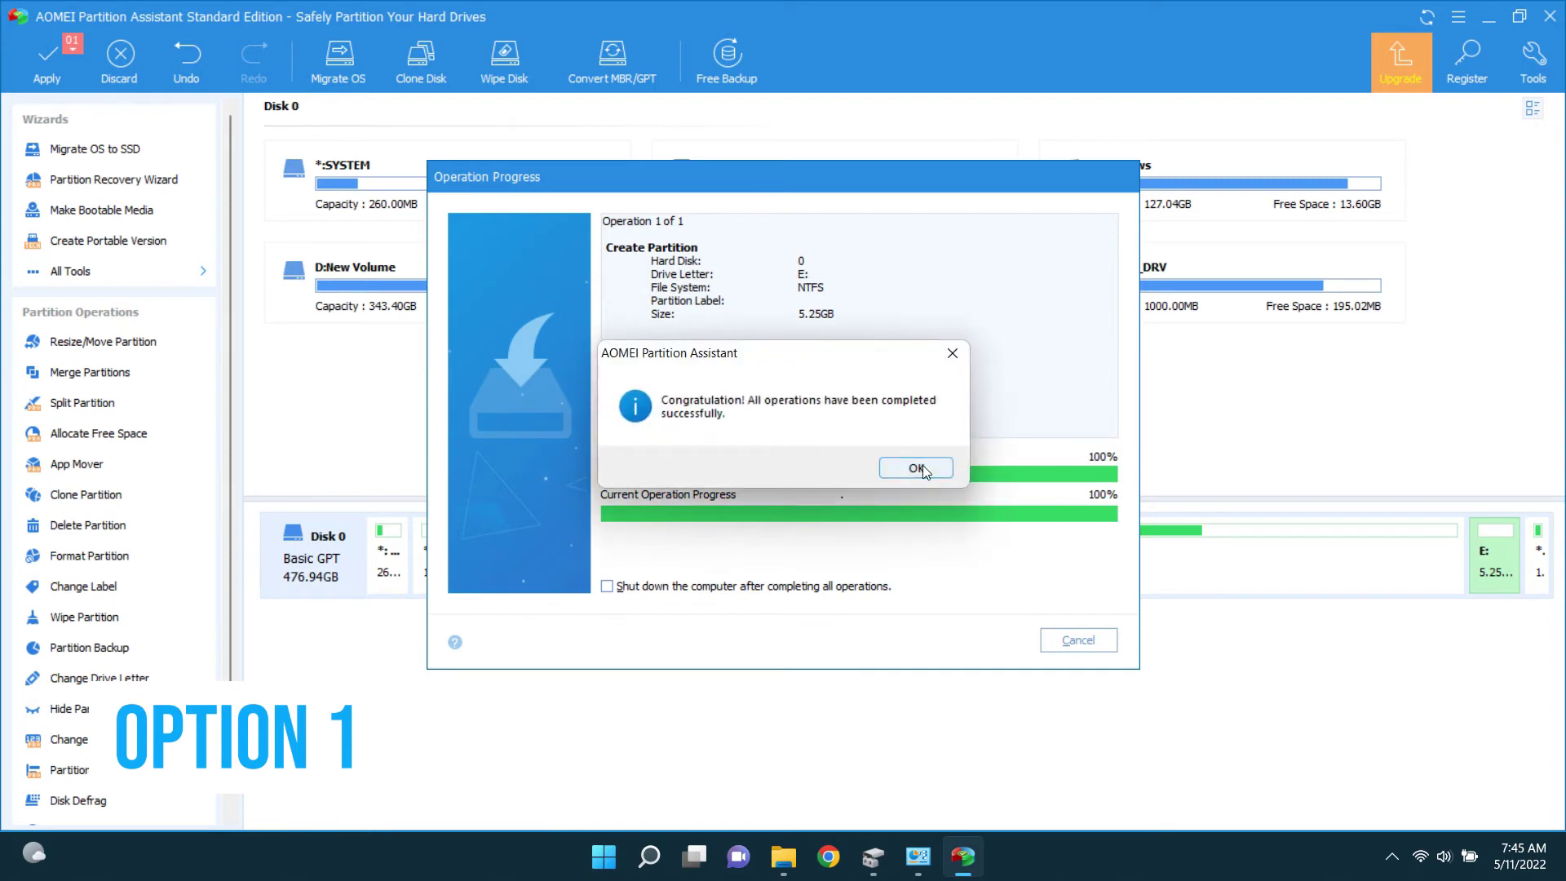
{"action": "left_click", "coordinate": [781, 858]}
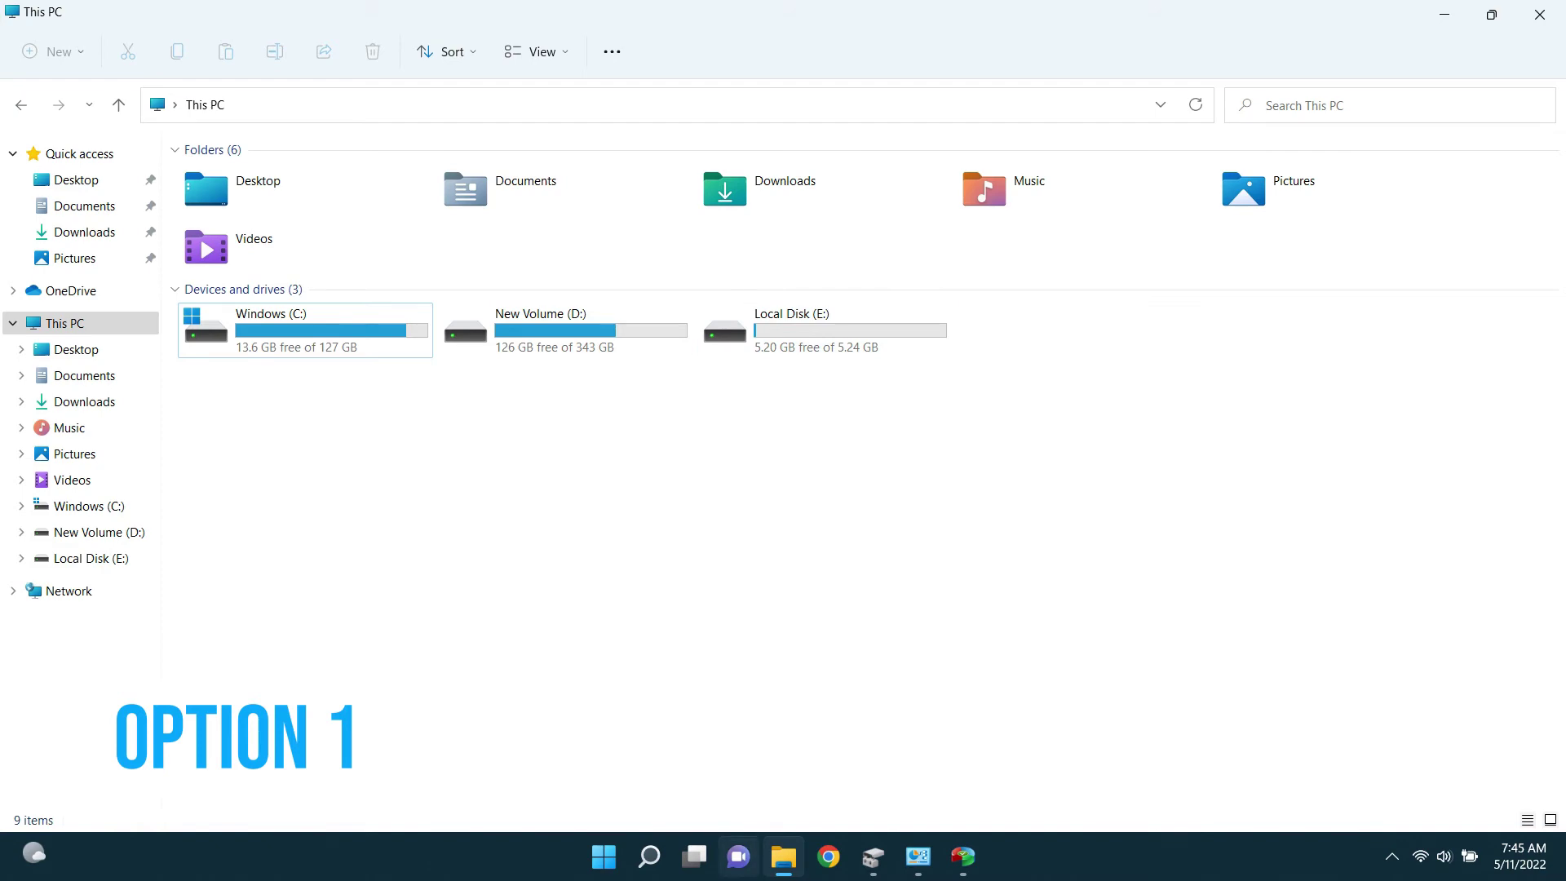
{"action": "left_click", "coordinate": [783, 856]}
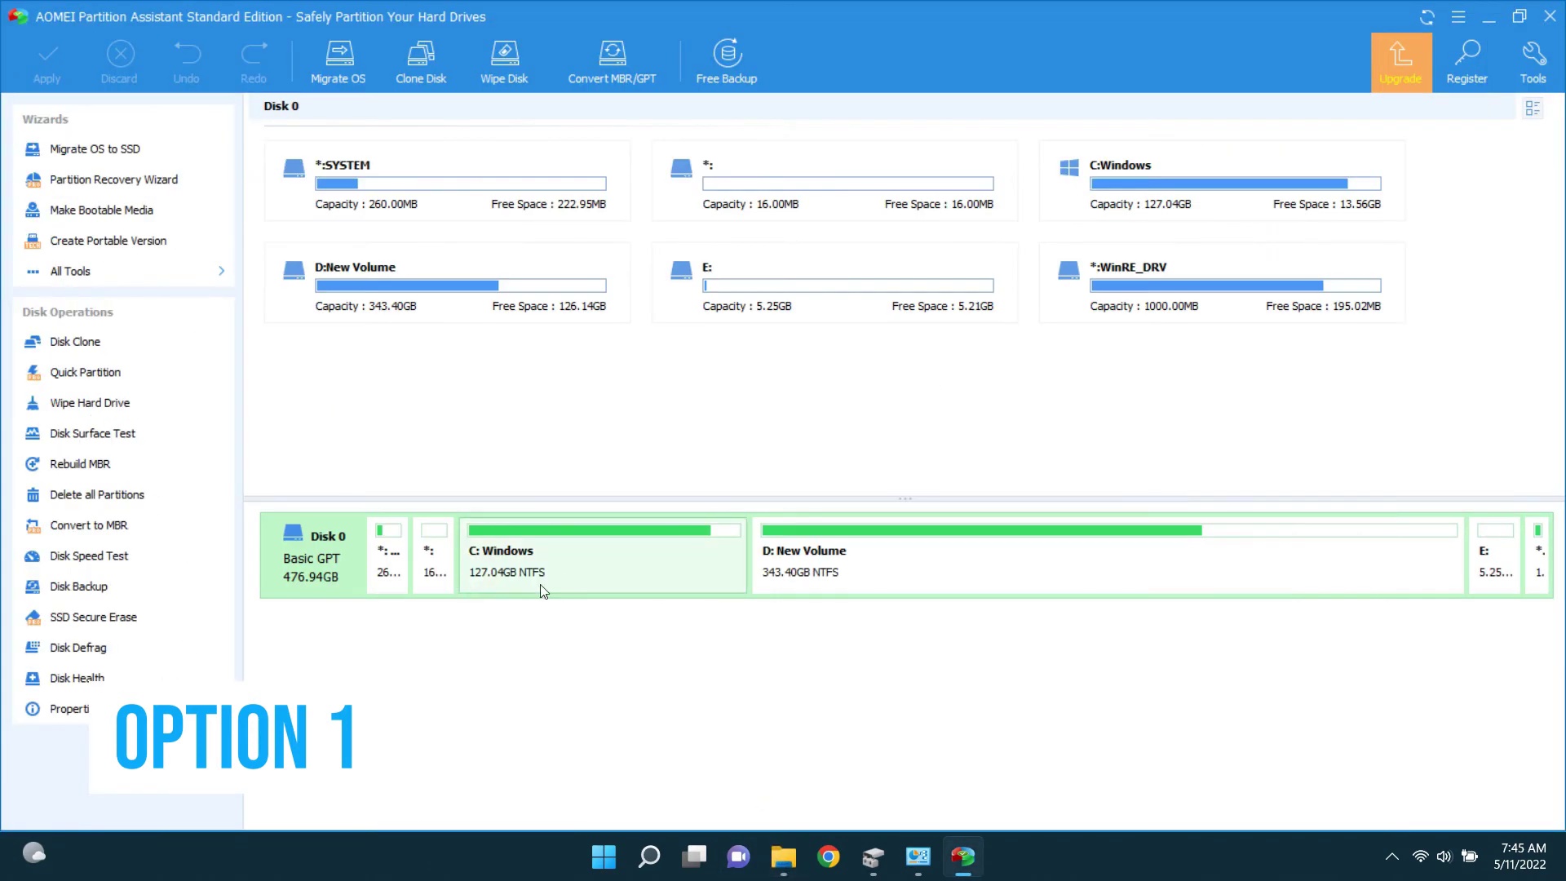
Resize C: Windows to 132.04GB by assigning all free space from E:
{"action": "left_click", "coordinate": [519, 579]}
{"action": "right_click", "coordinate": [558, 556]}
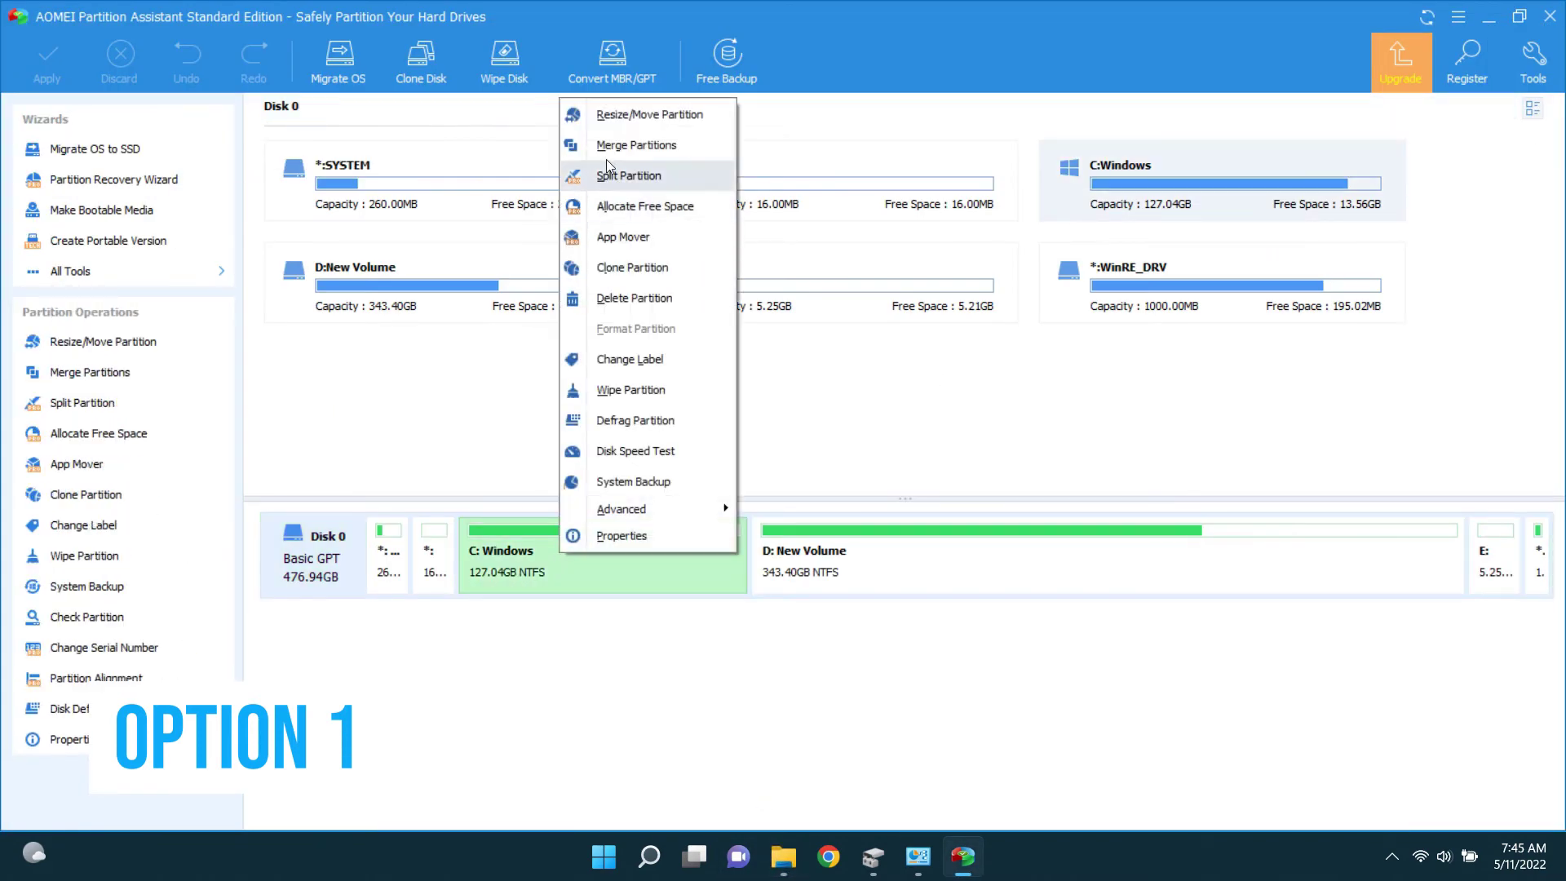
{"action": "left_click", "coordinate": [630, 116]}
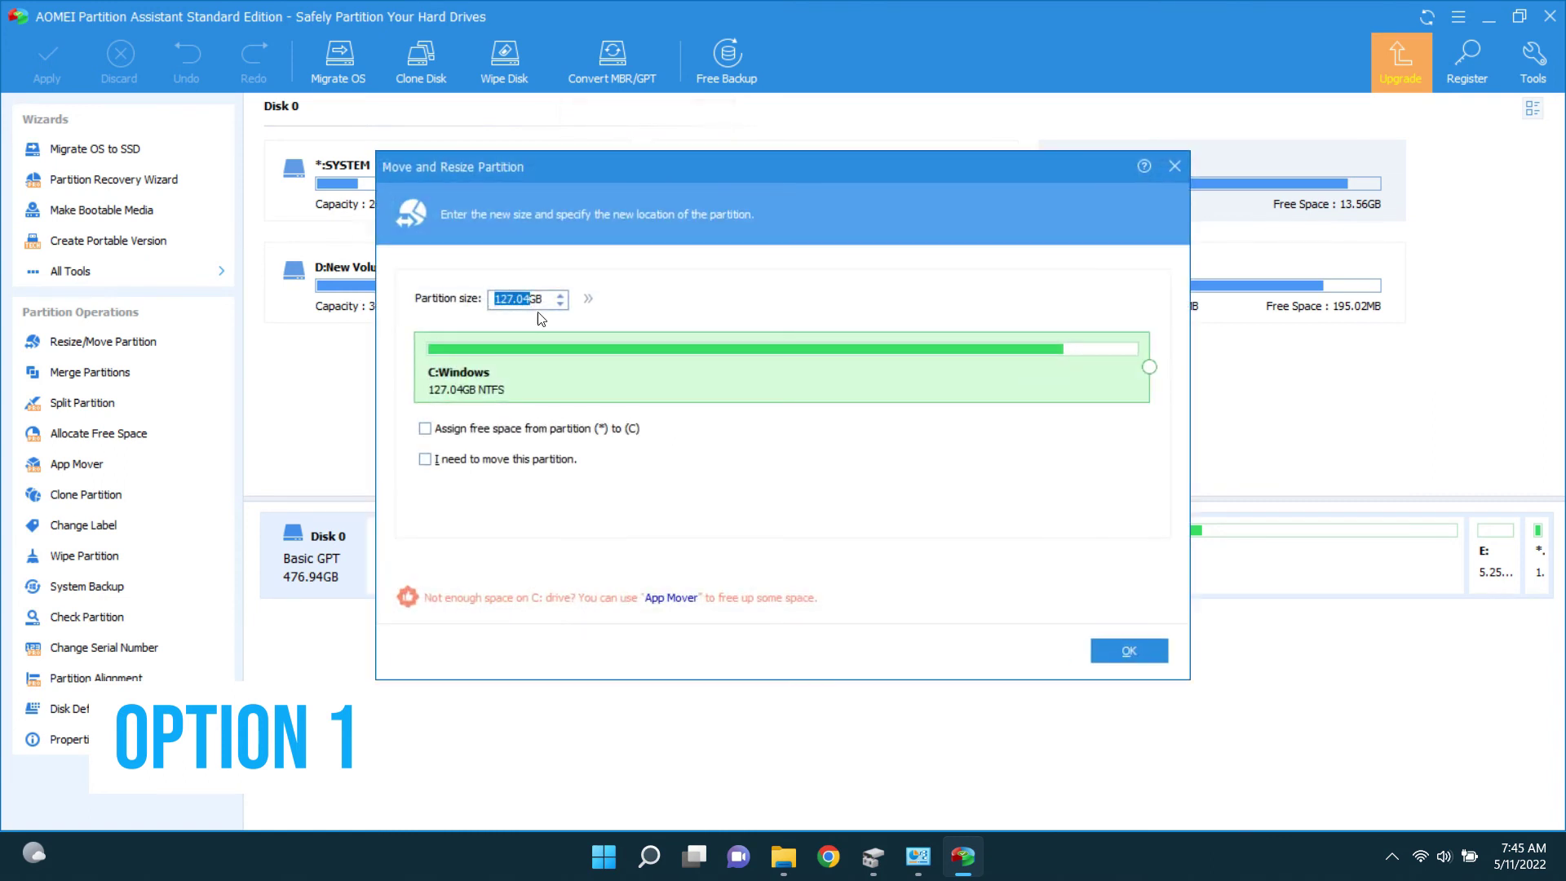
{"action": "left_click", "coordinate": [446, 432]}
{"action": "left_click", "coordinate": [1085, 437]}
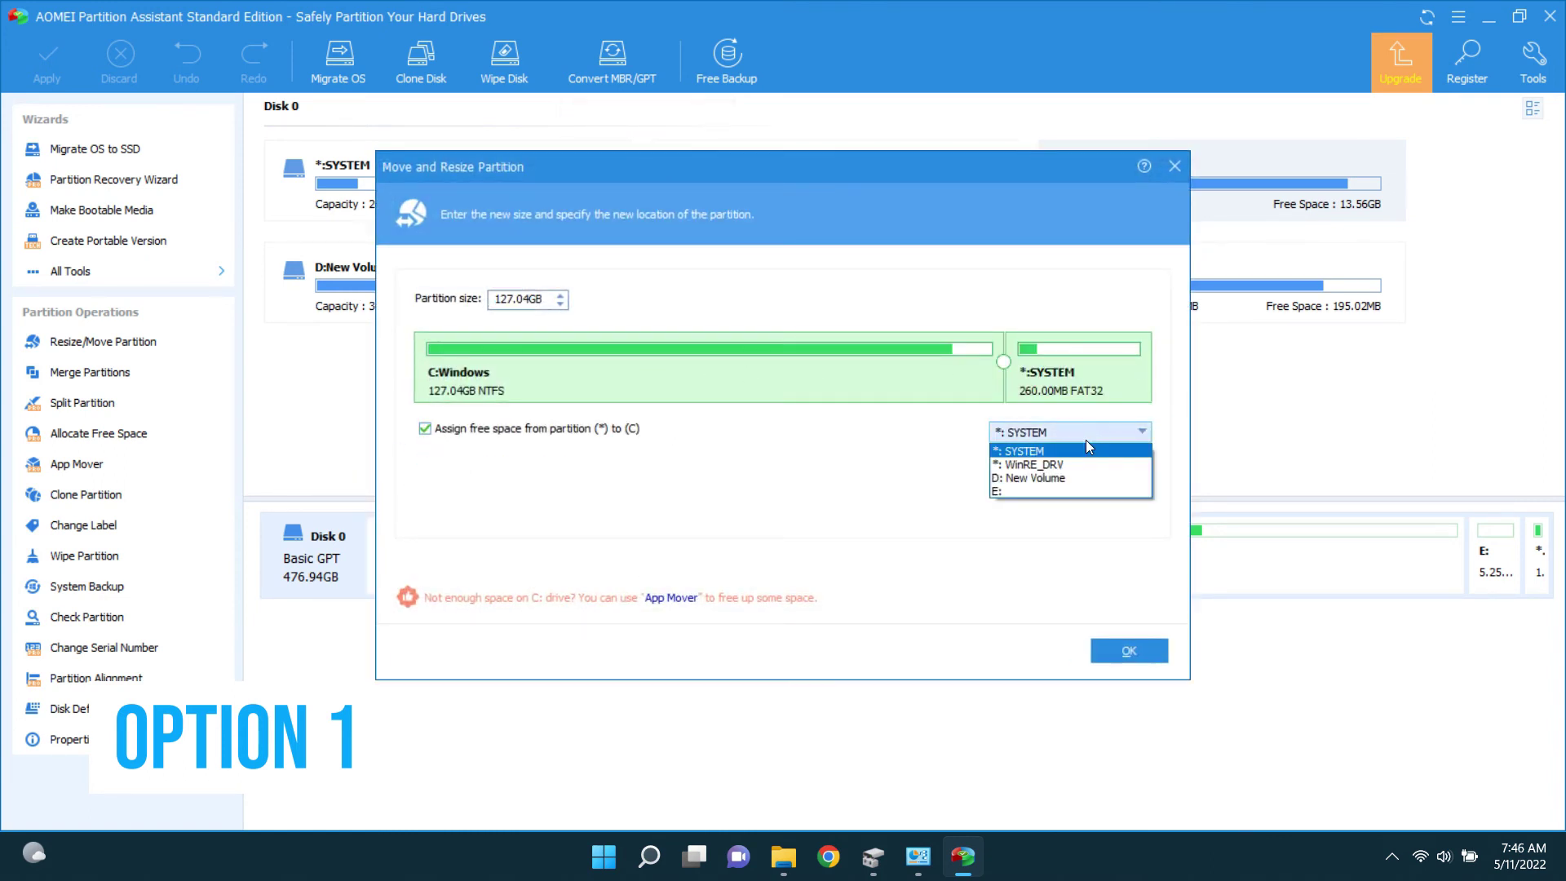
{"action": "left_click", "coordinate": [1064, 492]}
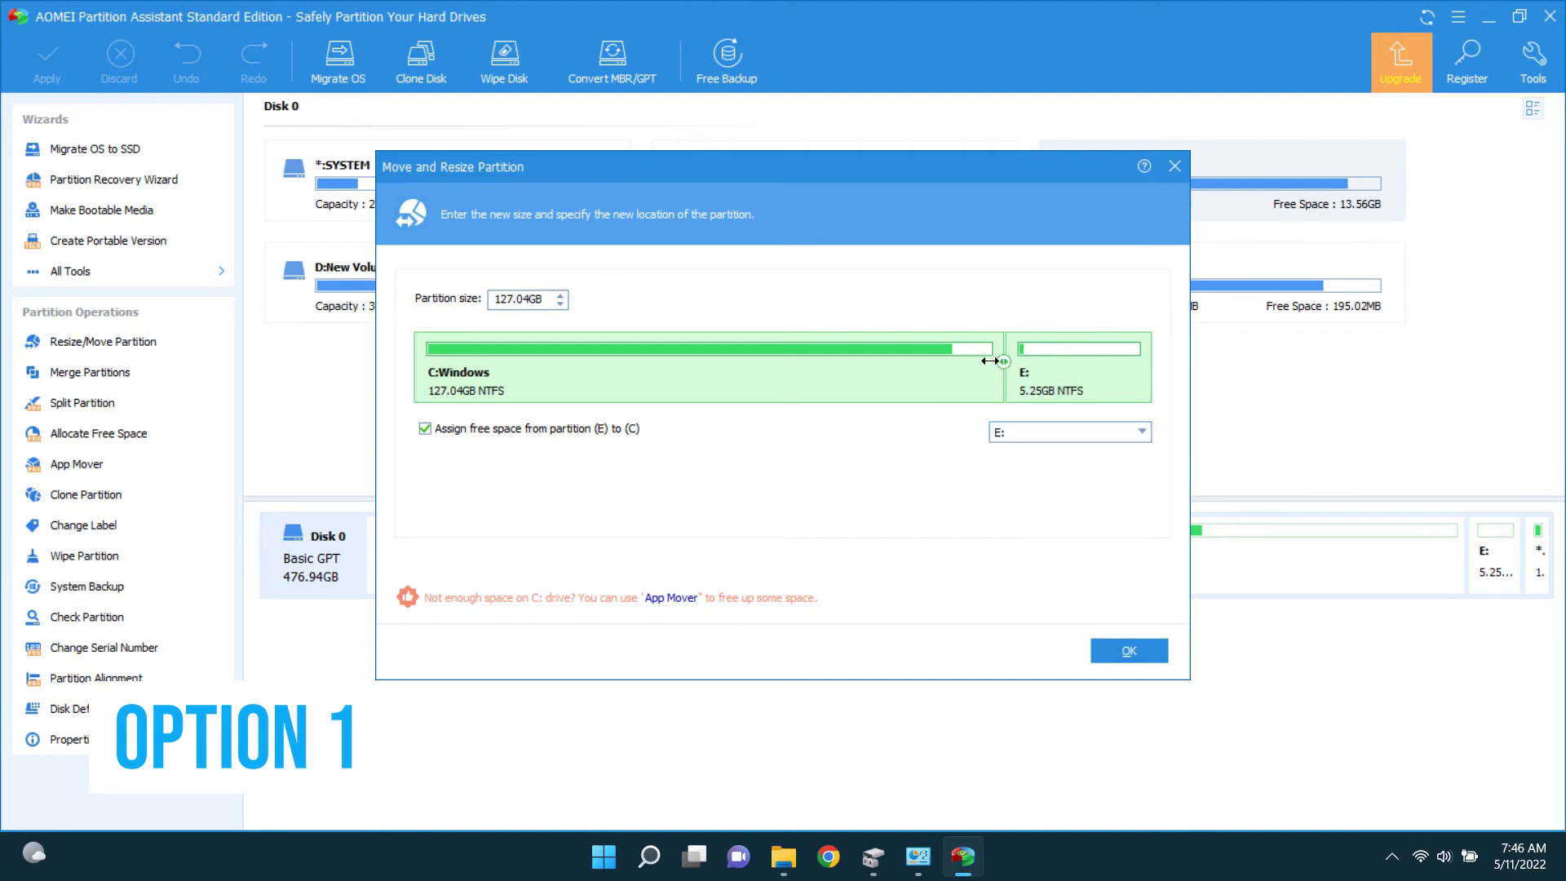
{"action": "mouse_move", "coordinate": [1002, 363]}
{"action": "left_mouse_down"}
{"action": "mouse_move", "coordinate": [1092, 364]}
{"action": "mouse_move", "coordinate": [998, 368]}
{"action": "left_mouse_up"}
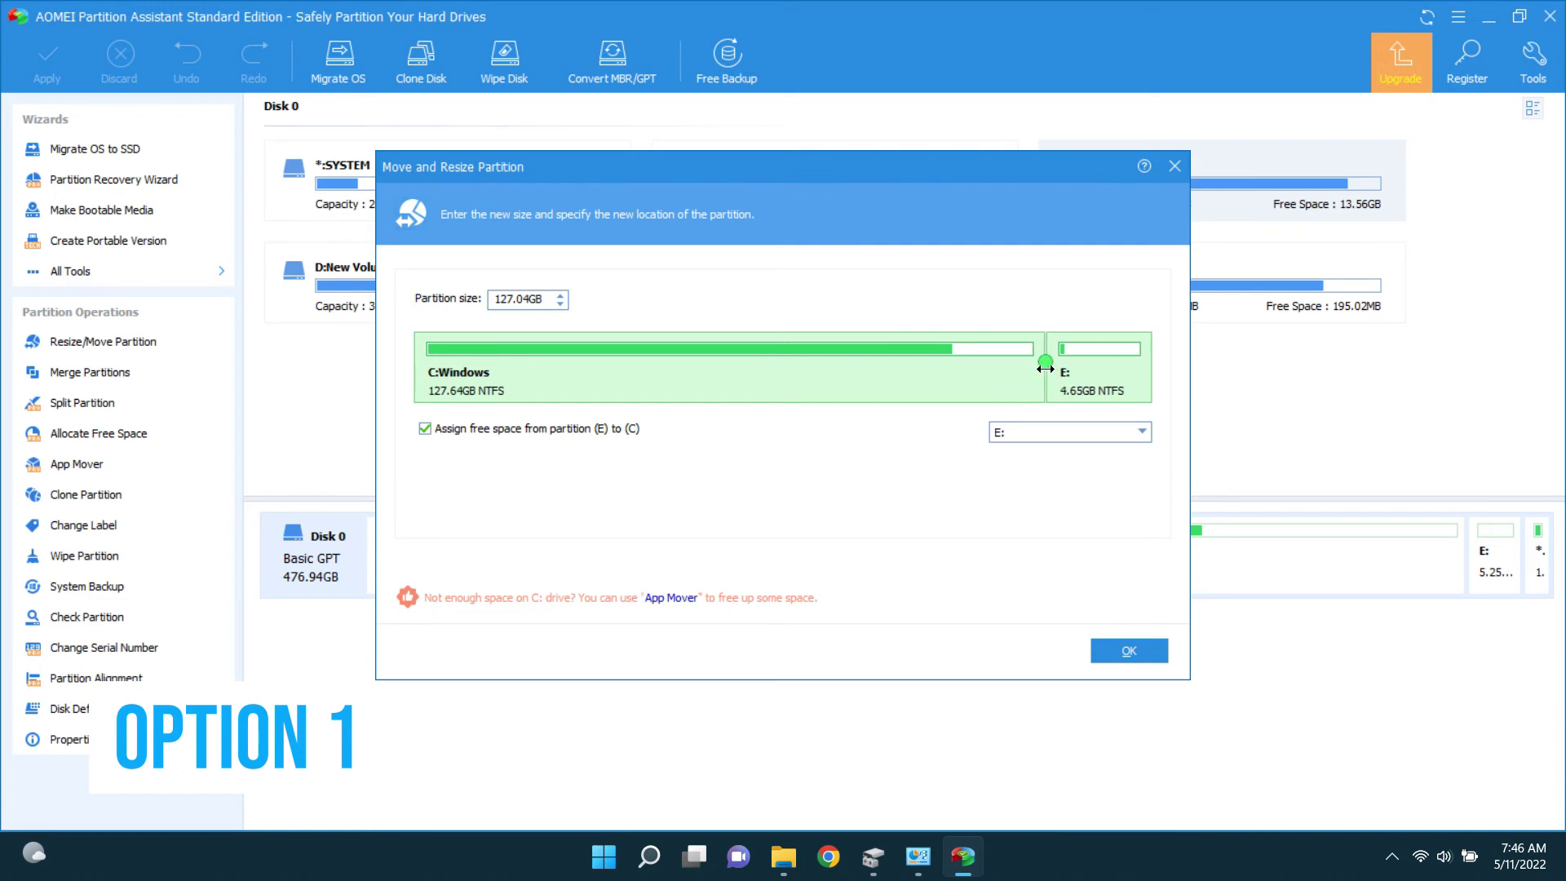
{"action": "left_click_drag", "start_coordinate": [1044, 368], "coordinate": [1162, 365]}
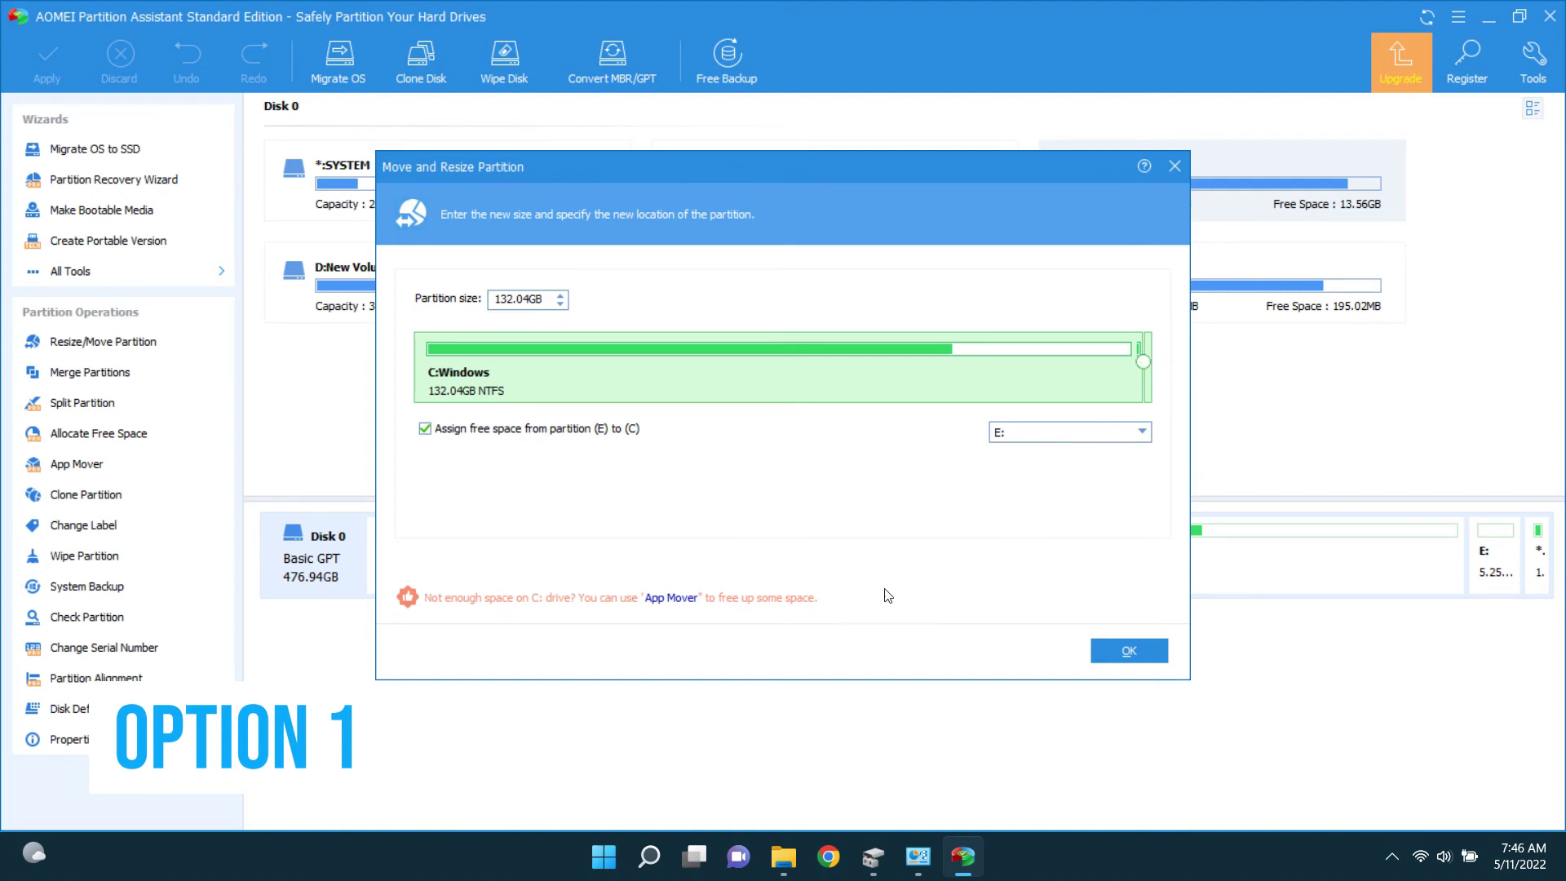
Confirm C:'s new size, then set up merging the 5.25GB unallocated space into C: Windows
{"action": "left_click", "coordinate": [1128, 652]}
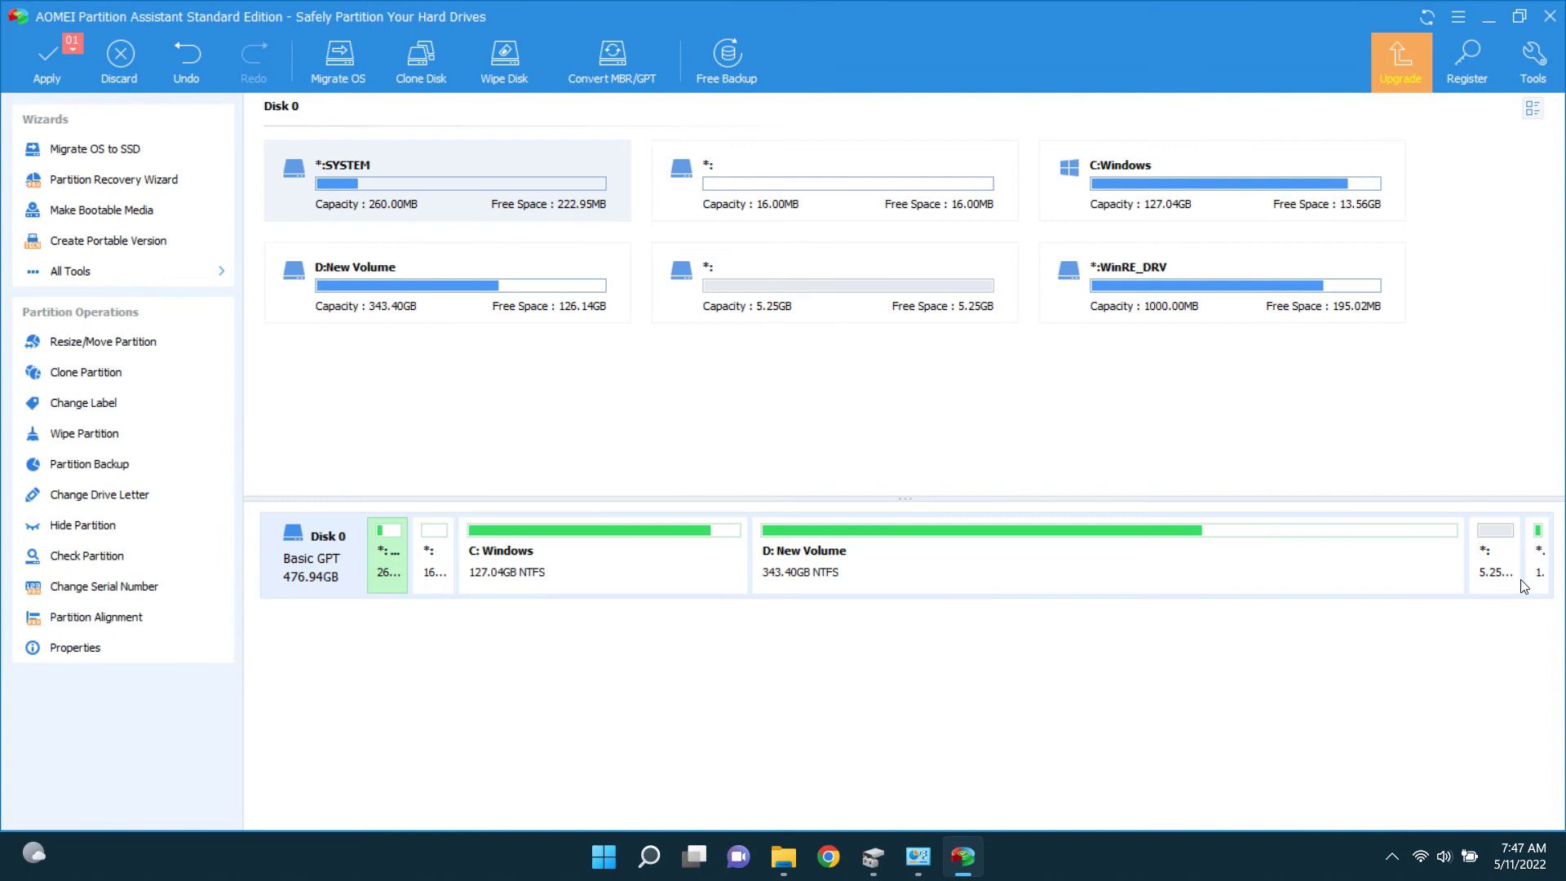
{"action": "left_click", "coordinate": [1505, 560]}
{"action": "right_click", "coordinate": [1502, 559]}
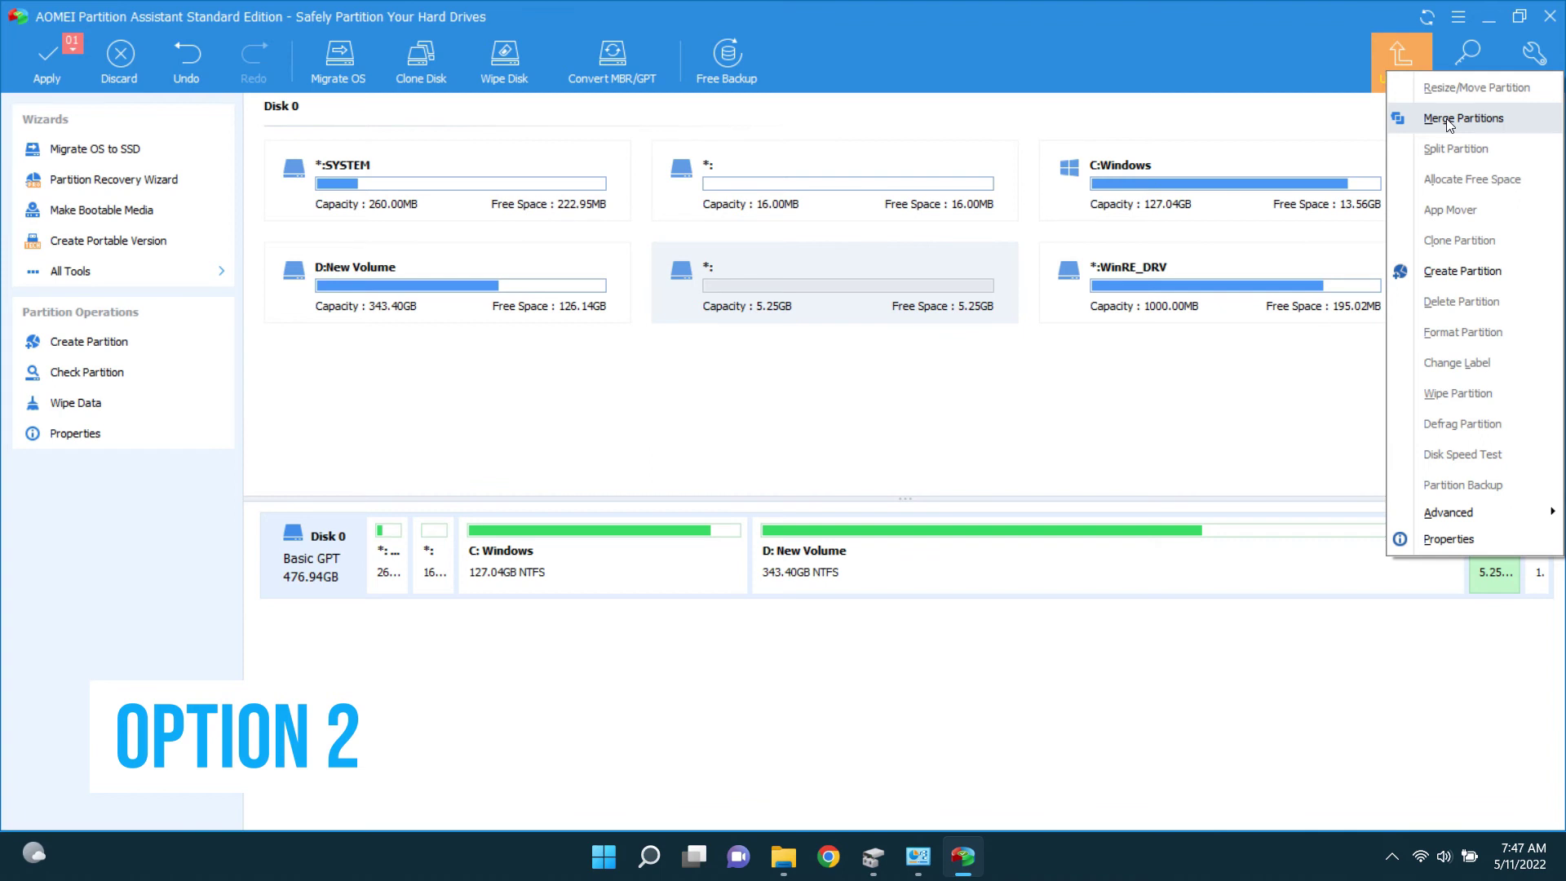
{"action": "left_click", "coordinate": [1446, 120]}
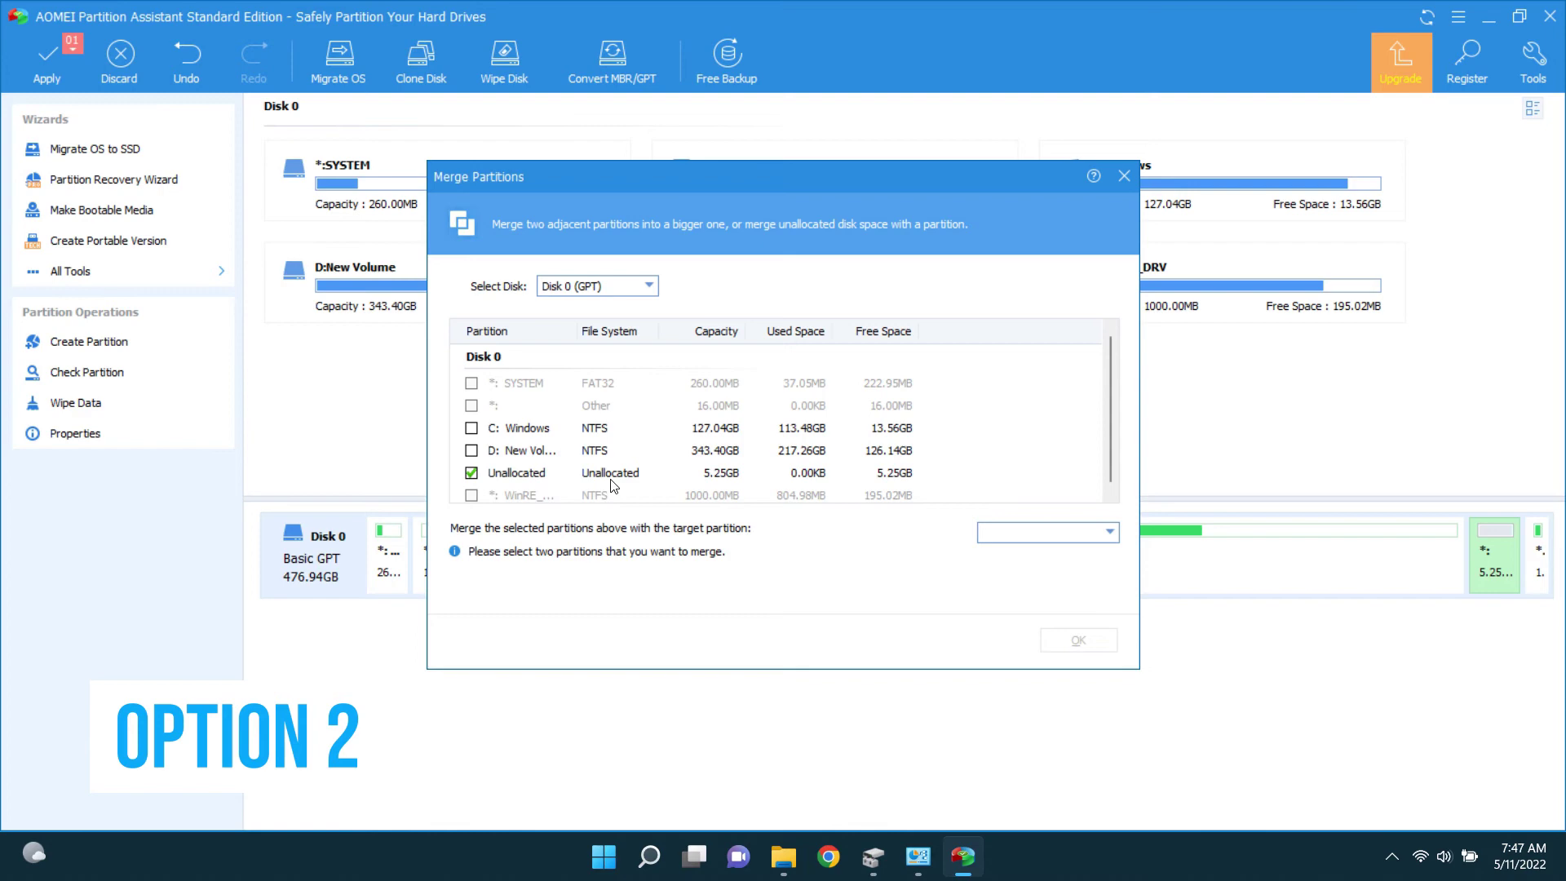
{"action": "left_click", "coordinate": [472, 428]}
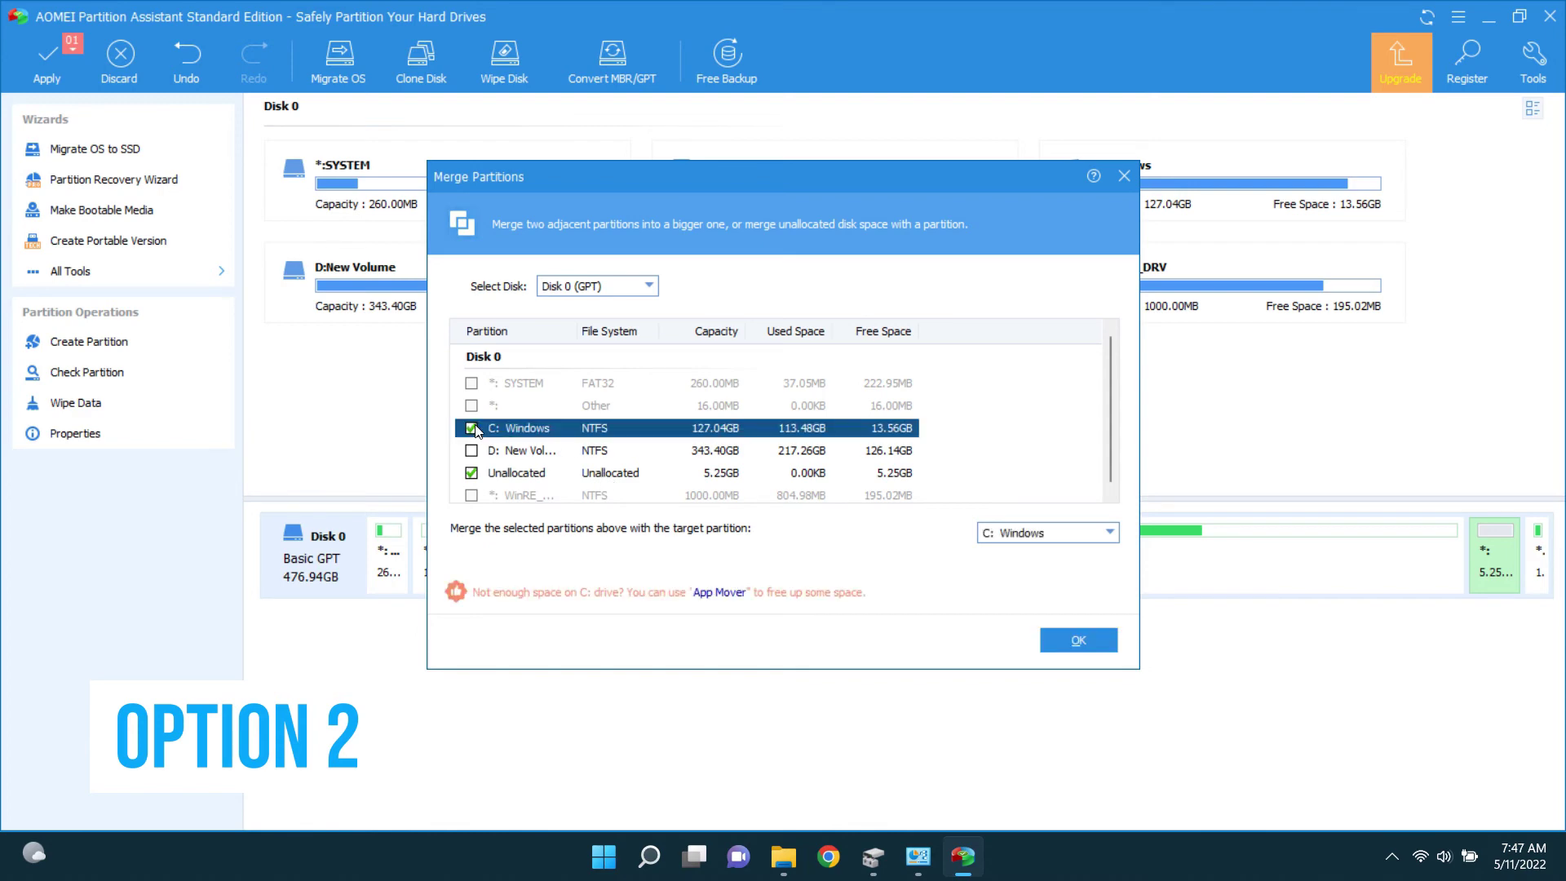
{"action": "left_click", "coordinate": [1068, 534]}
{"action": "left_click", "coordinate": [1069, 533]}
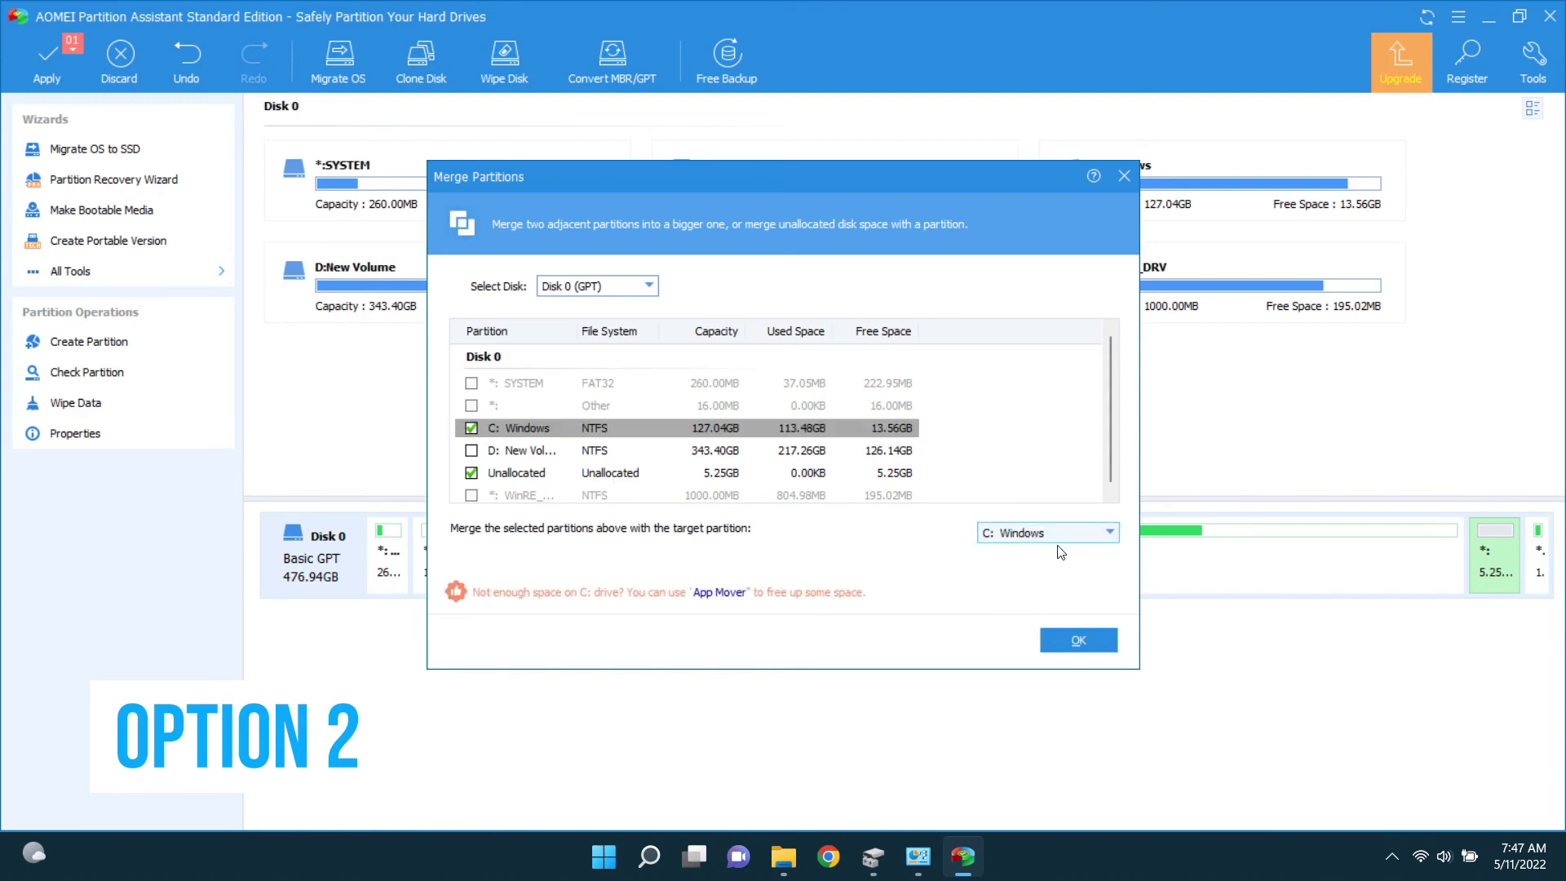
Confirm the merge and apply all three pending operations, restarting into Windows PE mode
{"action": "left_click", "coordinate": [1095, 646]}
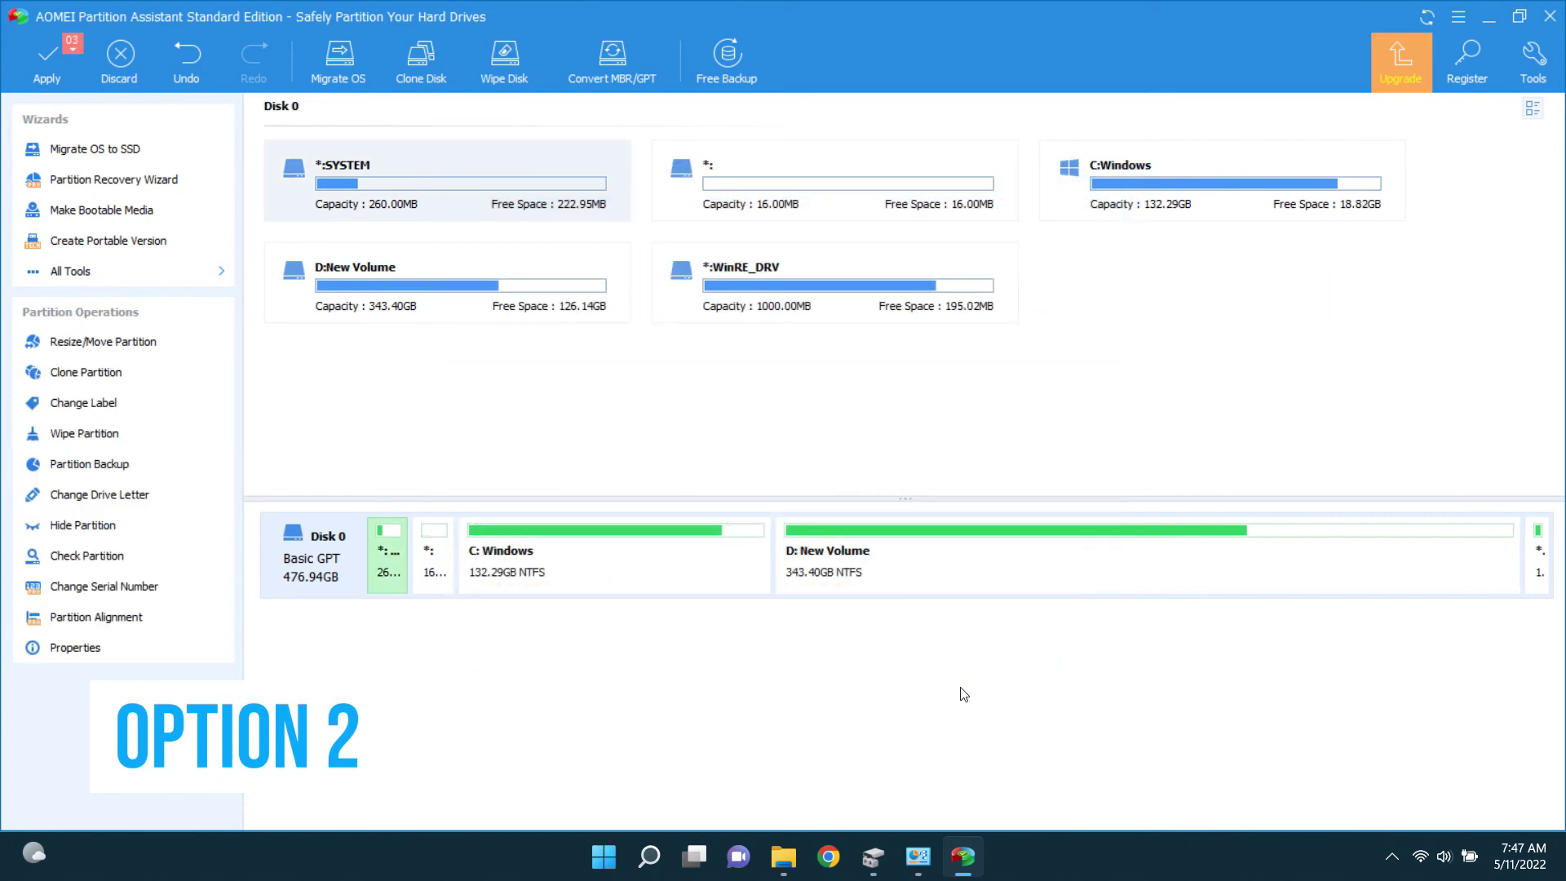
{"action": "left_click", "coordinate": [53, 71]}
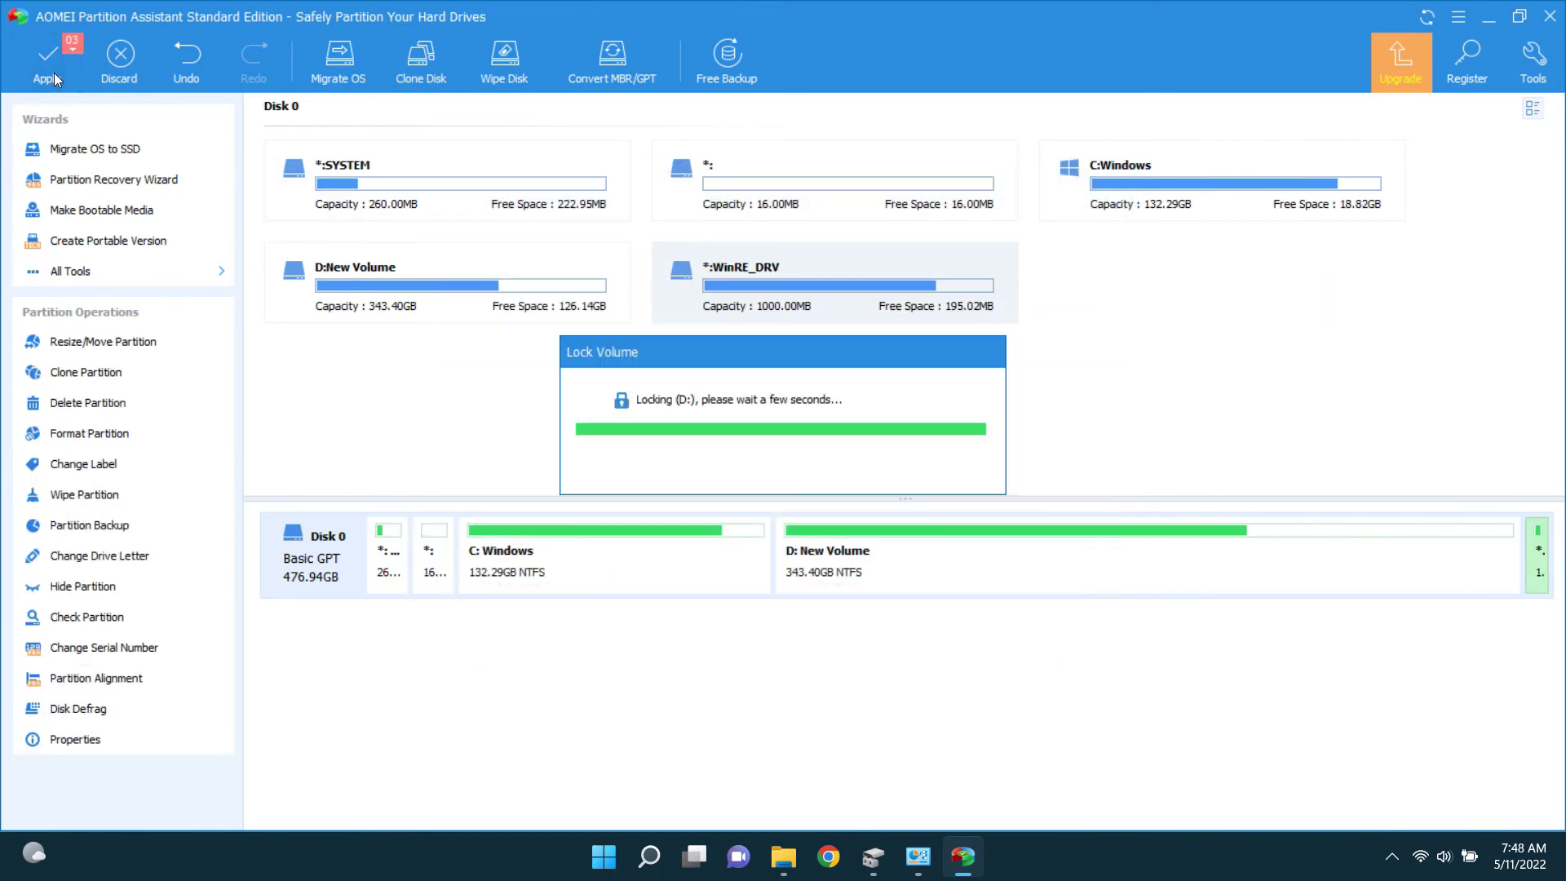
{"action": "scroll", "coordinate": [783, 387], "scroll_direction": "down", "scroll_amount": 2}
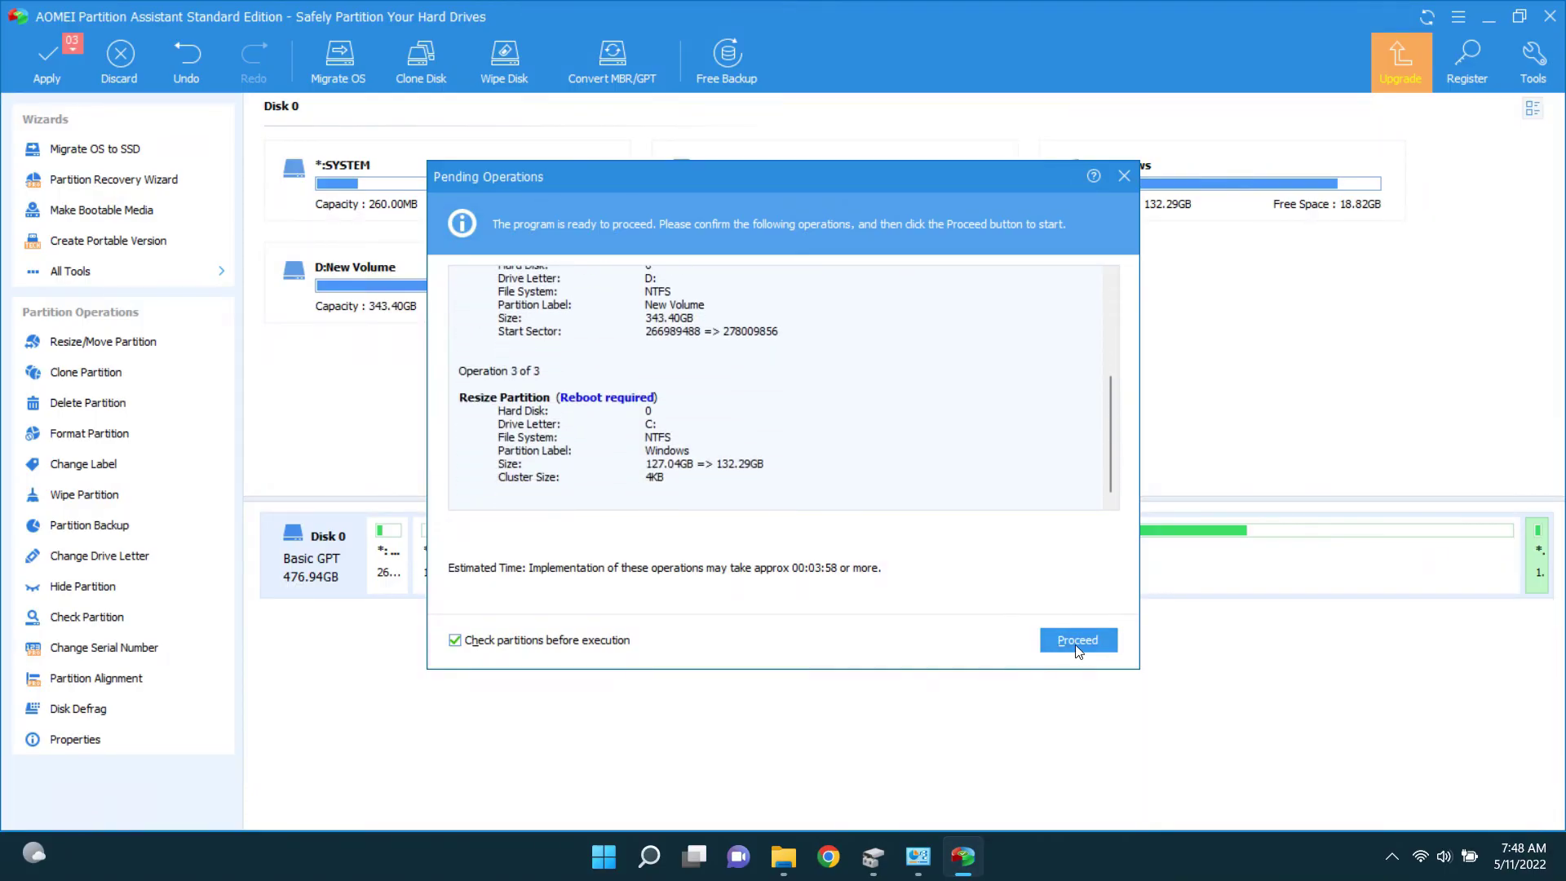
{"action": "left_click", "coordinate": [1070, 638]}
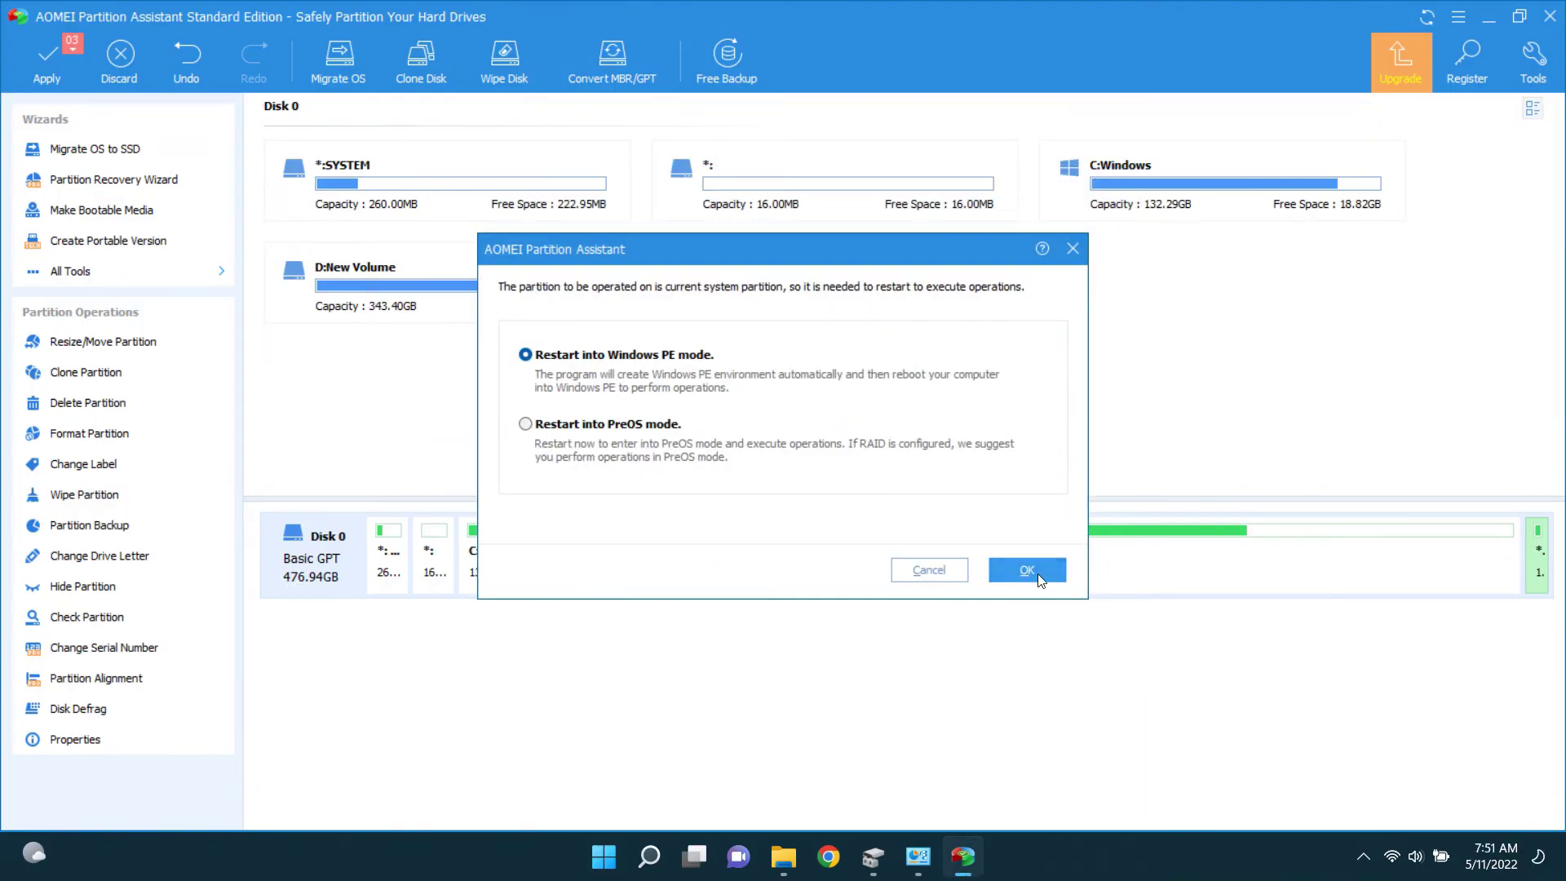
{"action": "left_click", "coordinate": [1037, 572]}
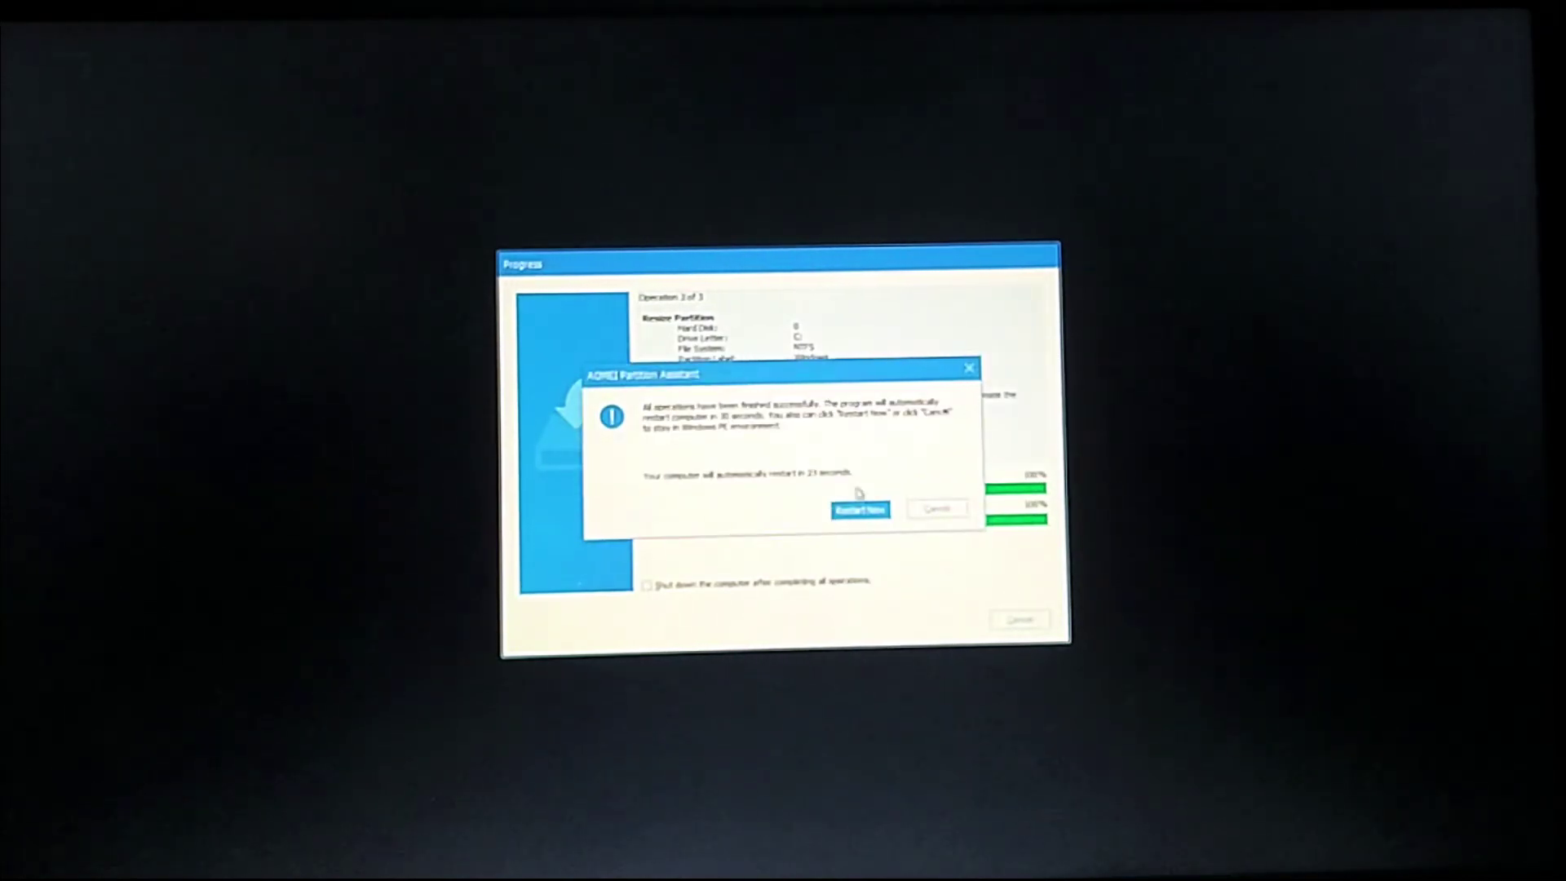
Restart the computer, then check that This PC shows Windows (C:) at 132 GB total
{"action": "left_click", "coordinate": [860, 509]}
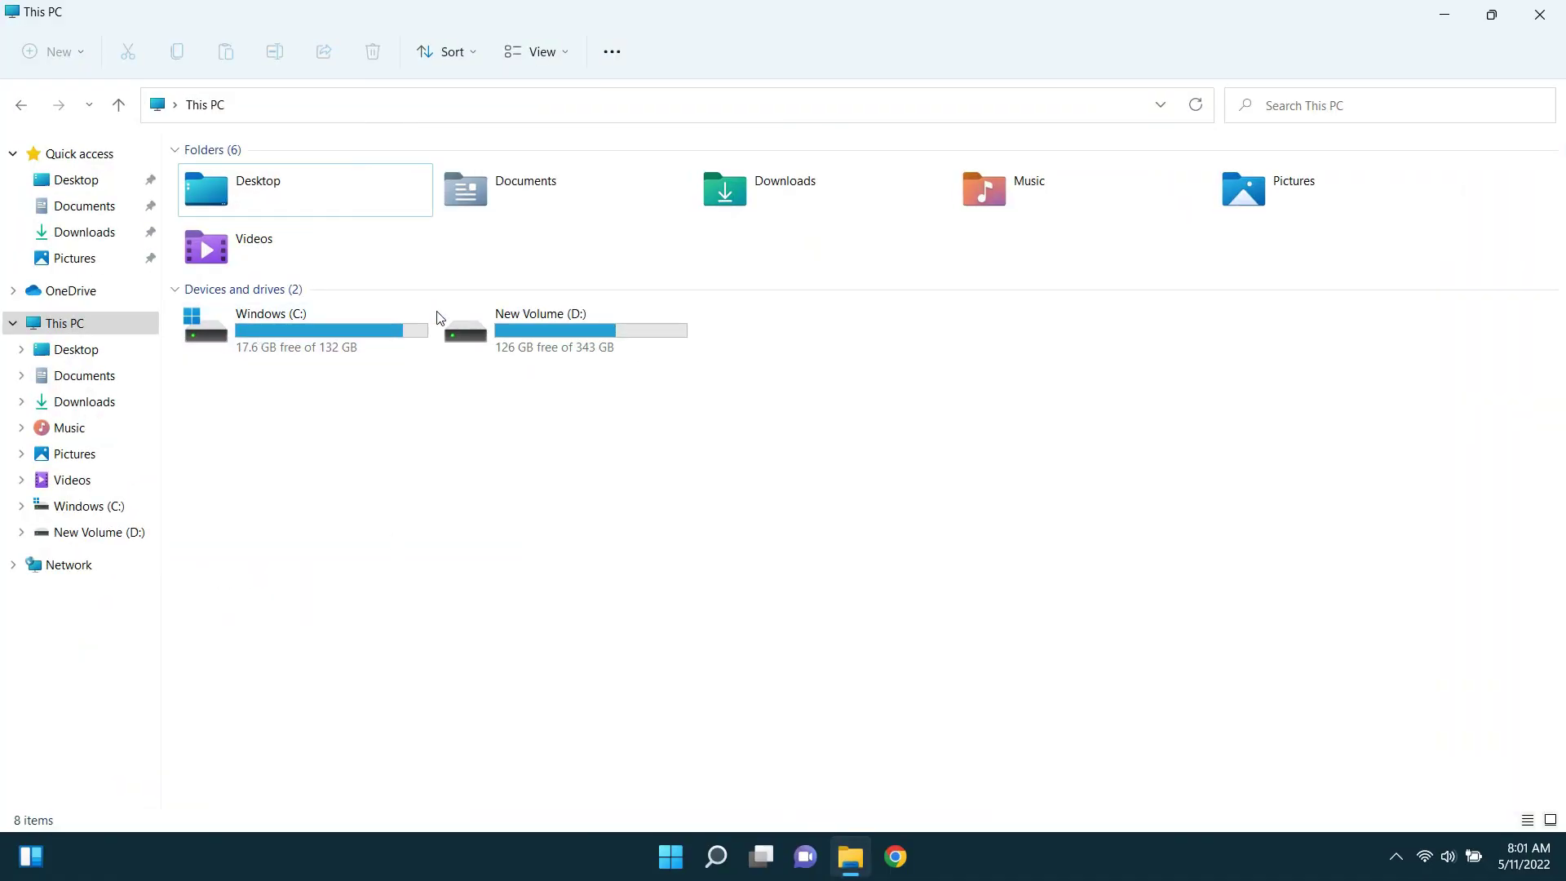
{"action": "mouse_move", "coordinate": [330, 359]}
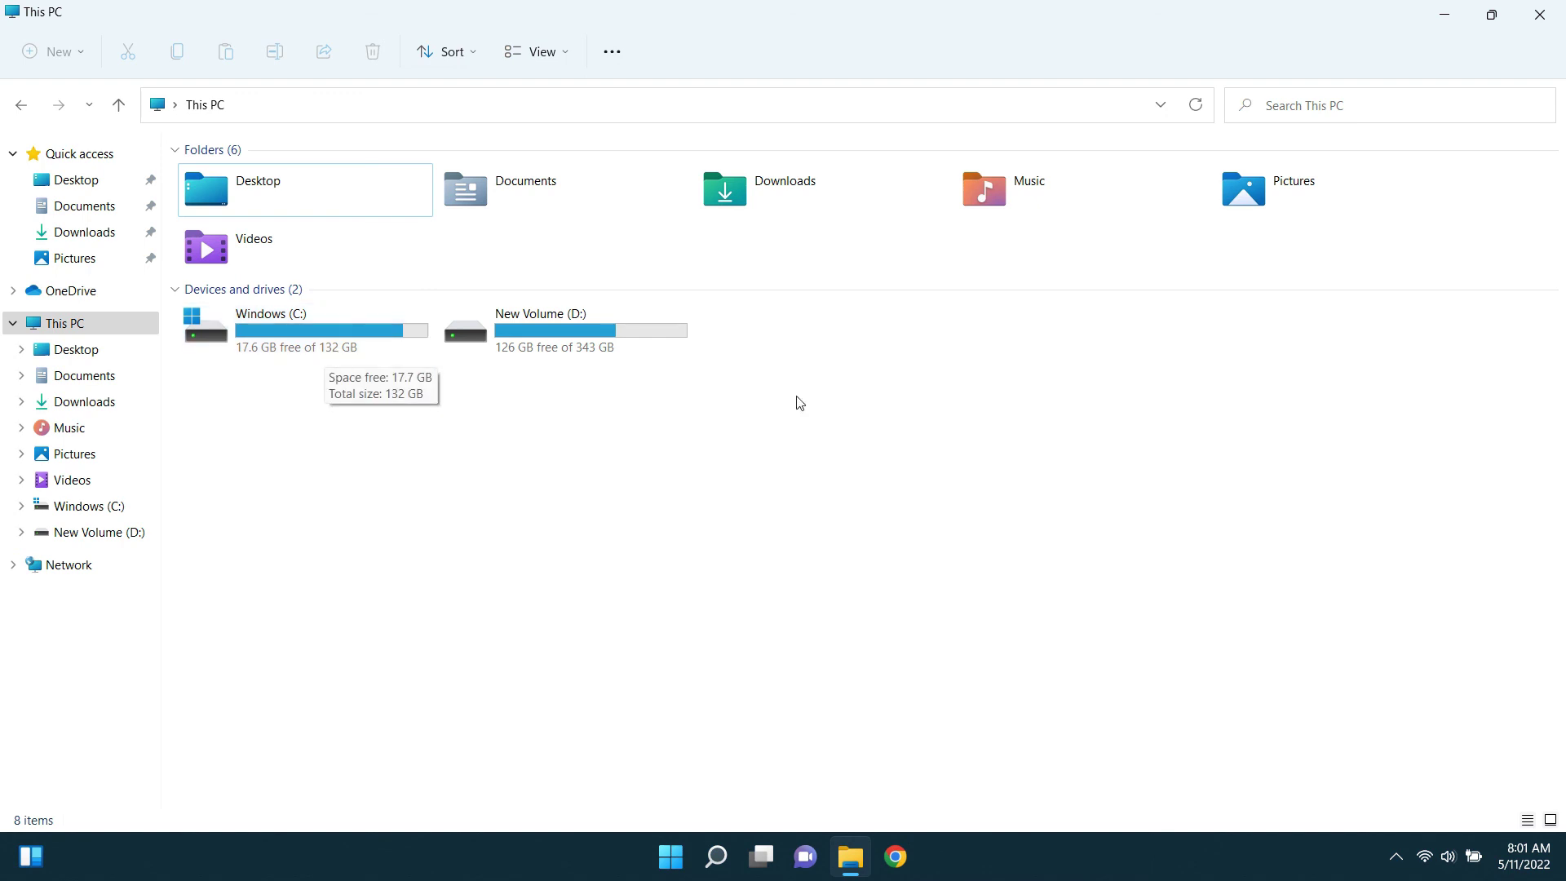